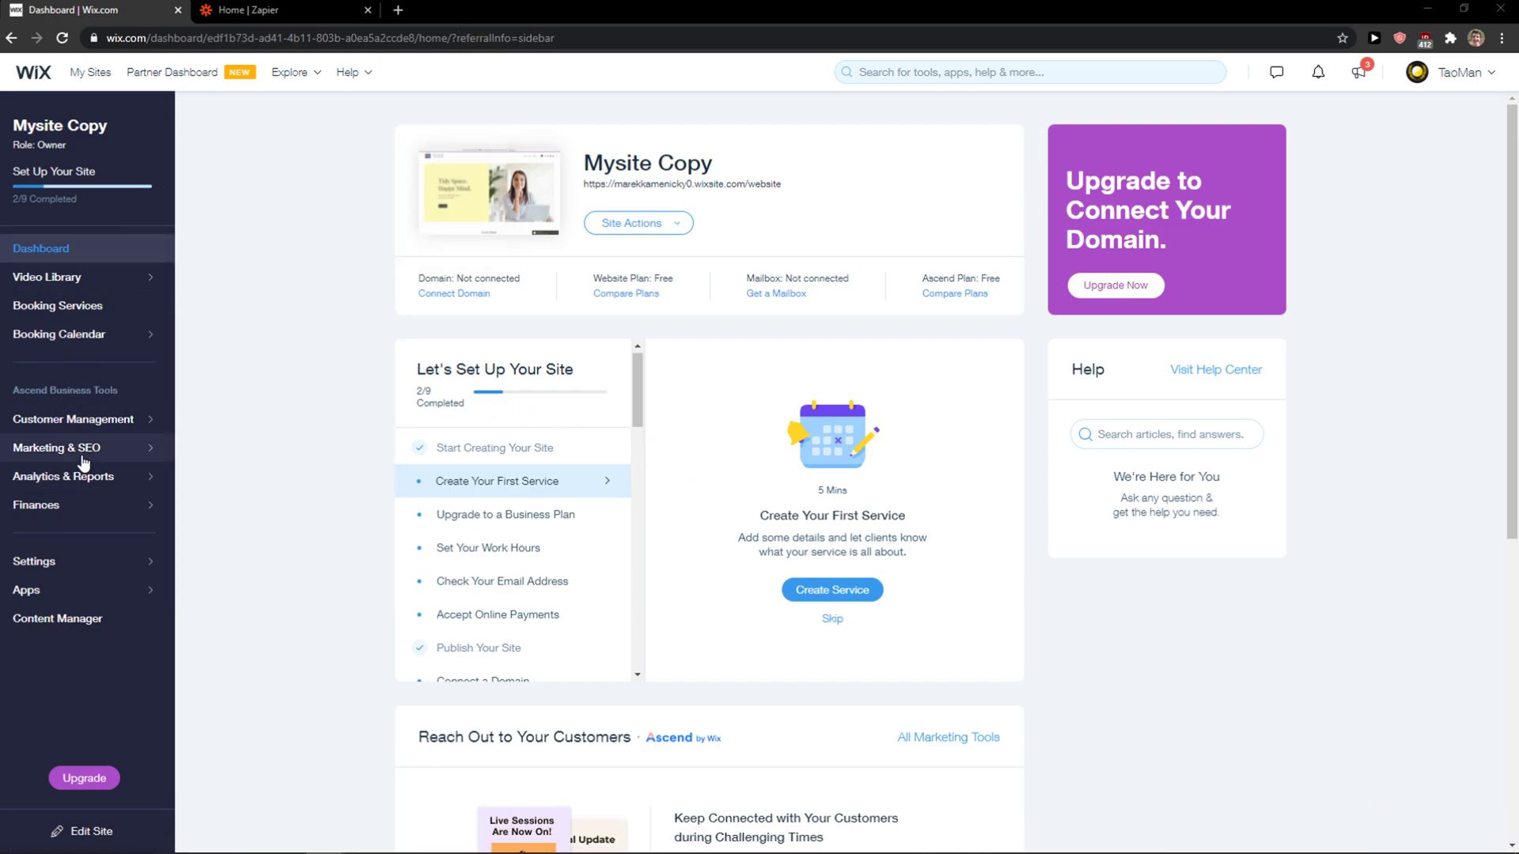
- Open the QuickBooks Online by OneSaas app via Finances > Financial Integrations
mouse_move(73, 511)
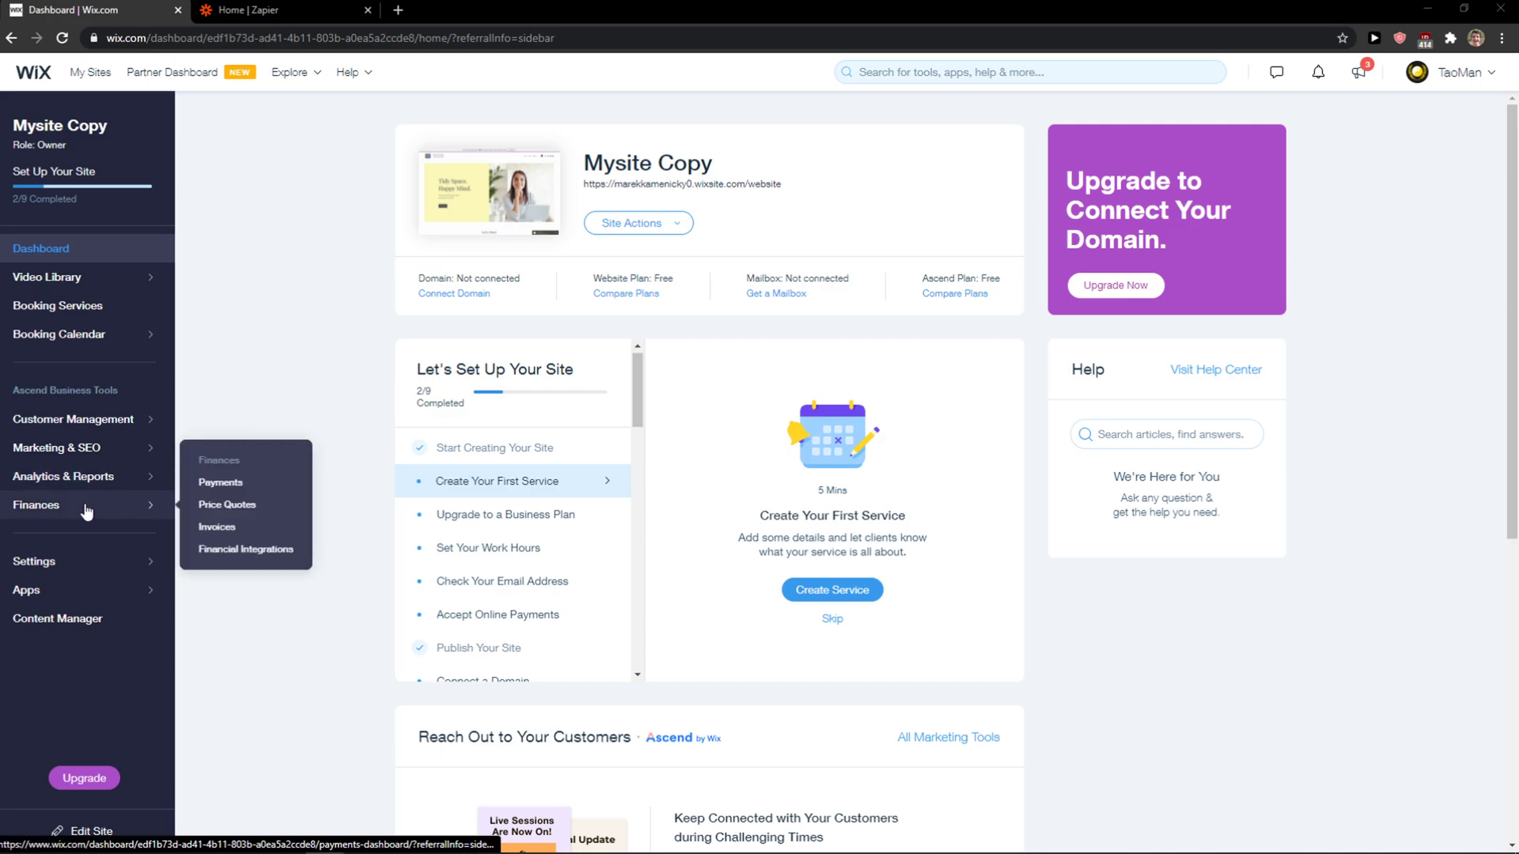
click(226, 550)
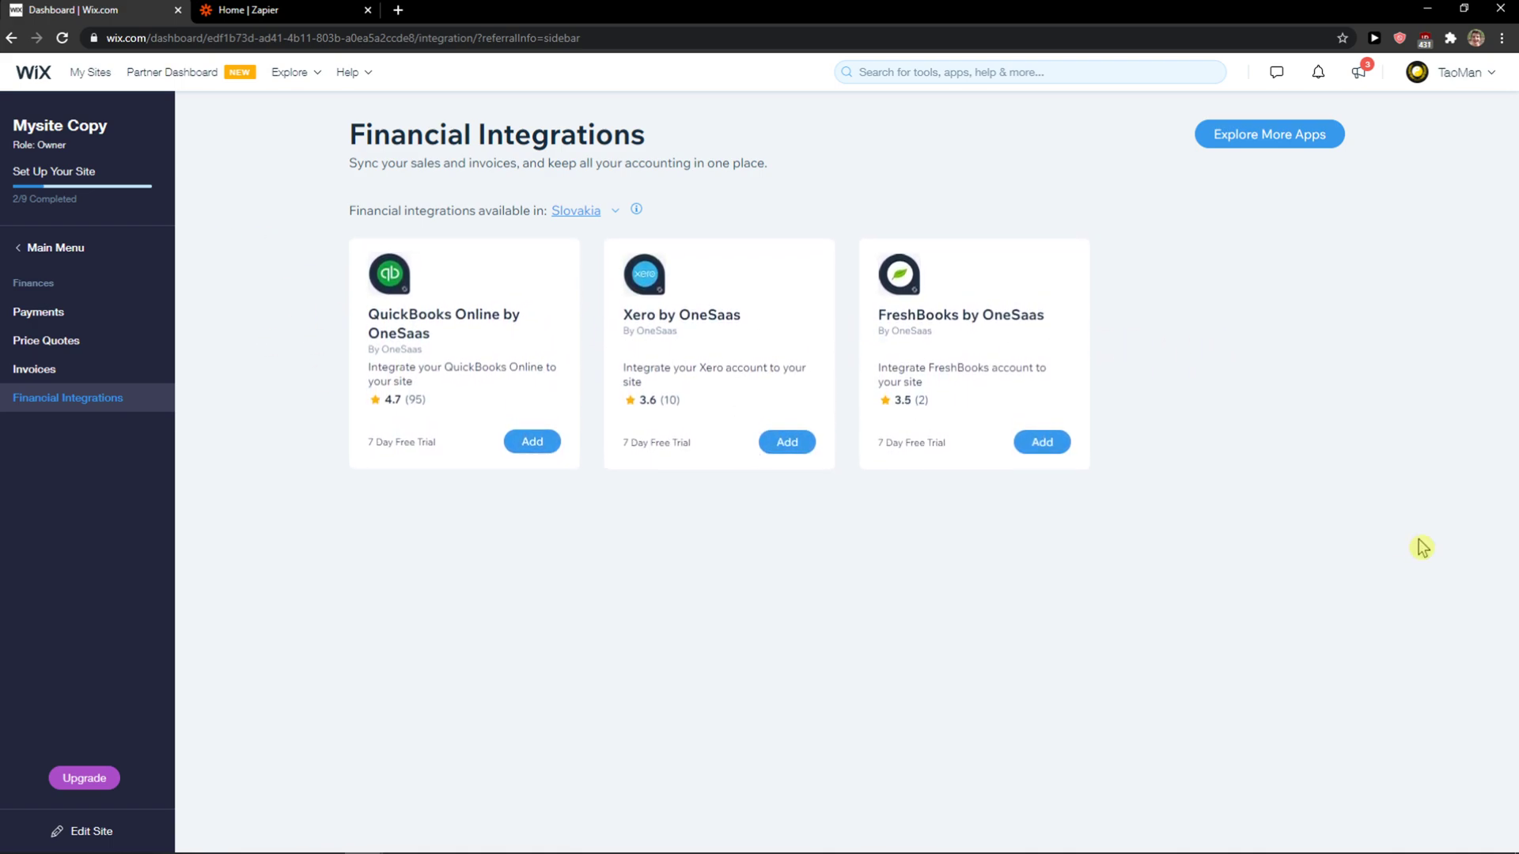
click(530, 449)
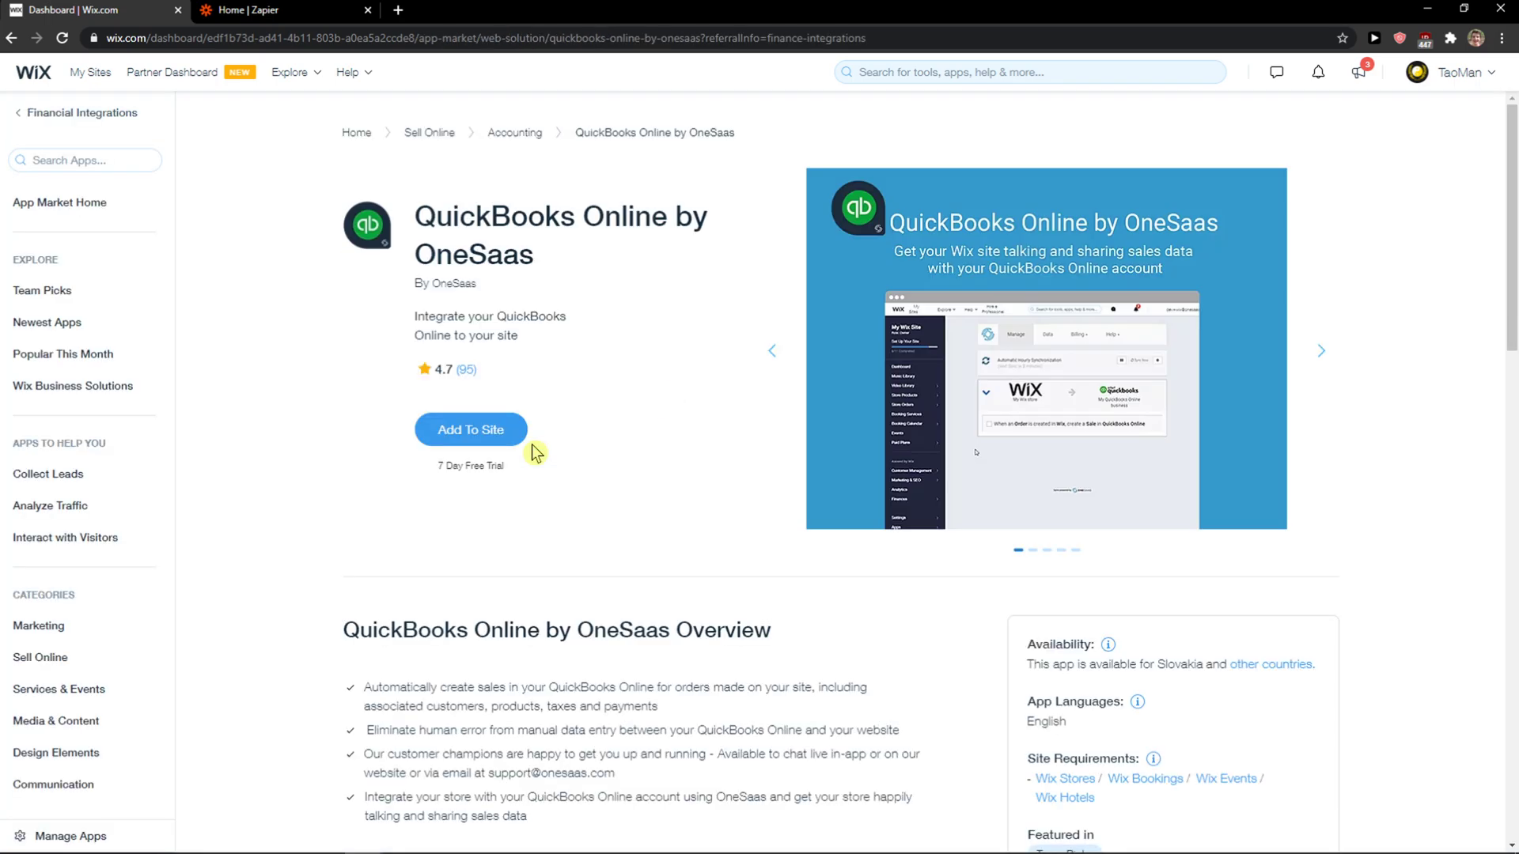
- Add QuickBooks Online by OneSaas to the site, granting its permissions and accepting the cookie notice
click(503, 443)
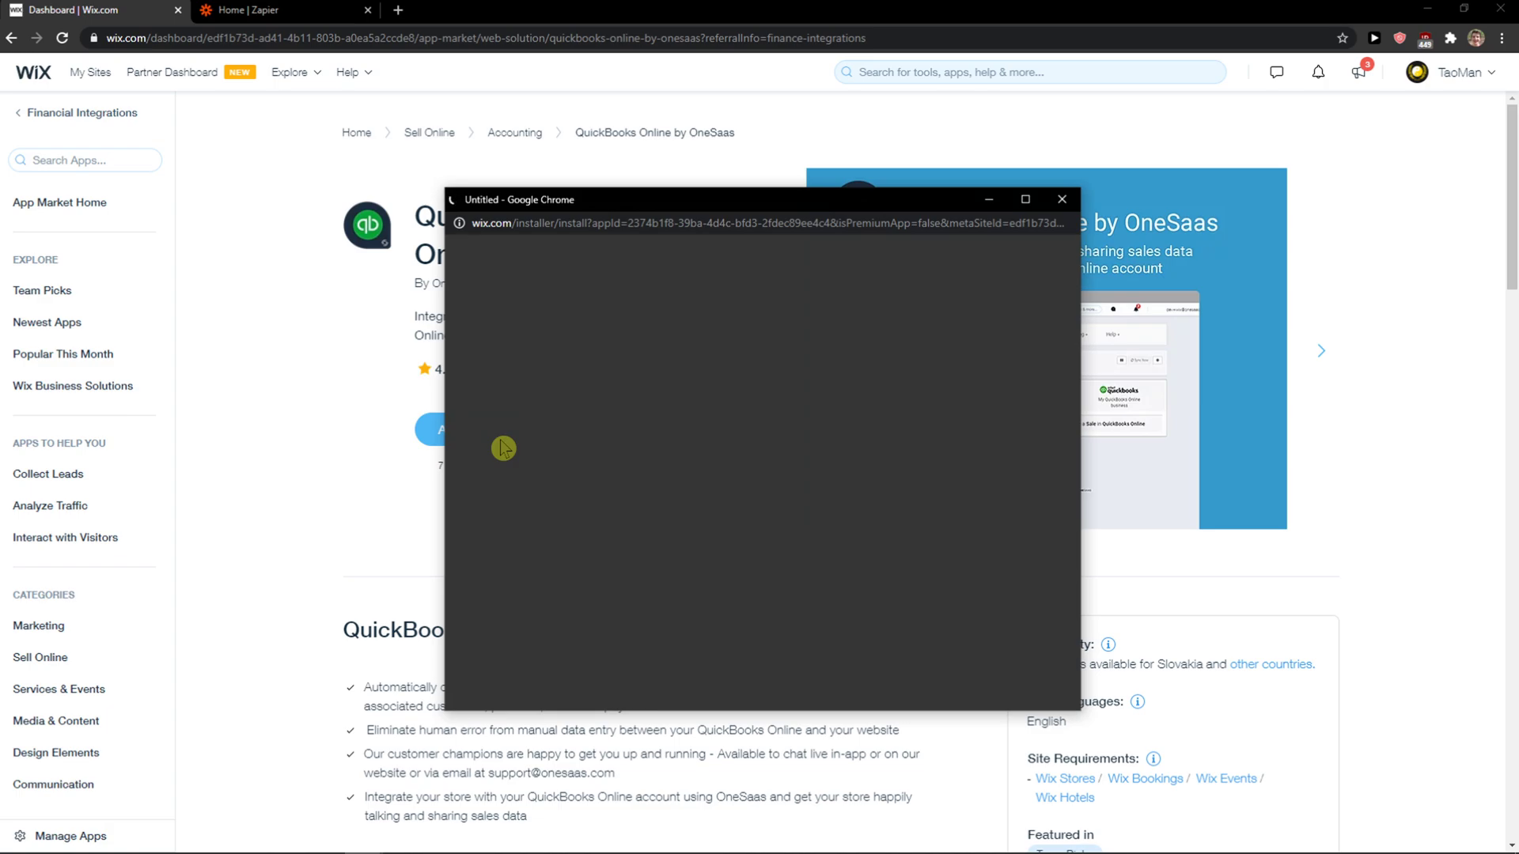
scroll(675, 464, down, 2)
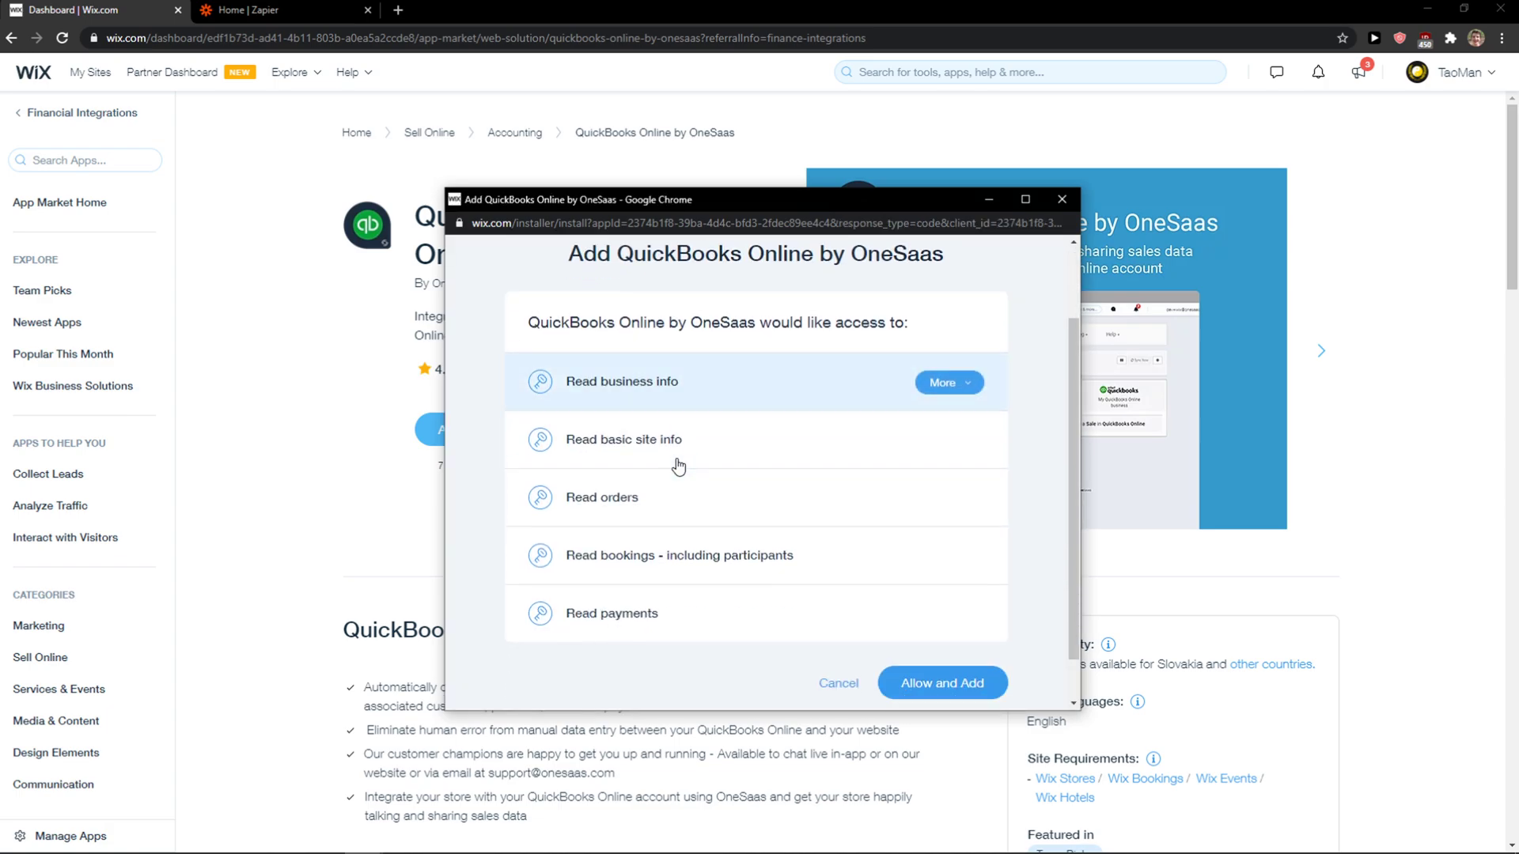
click(973, 631)
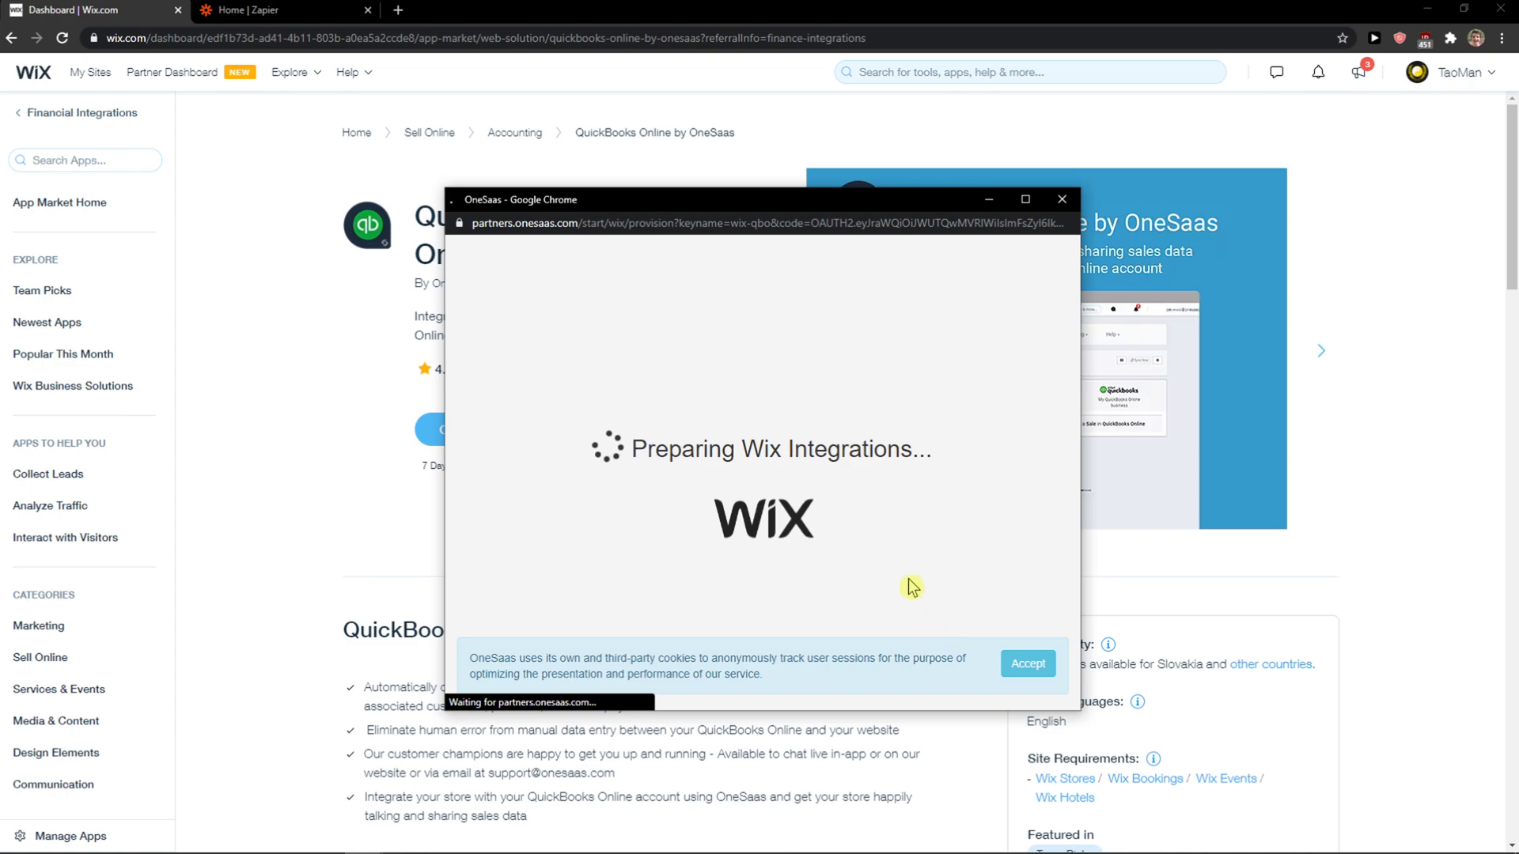
click(1019, 664)
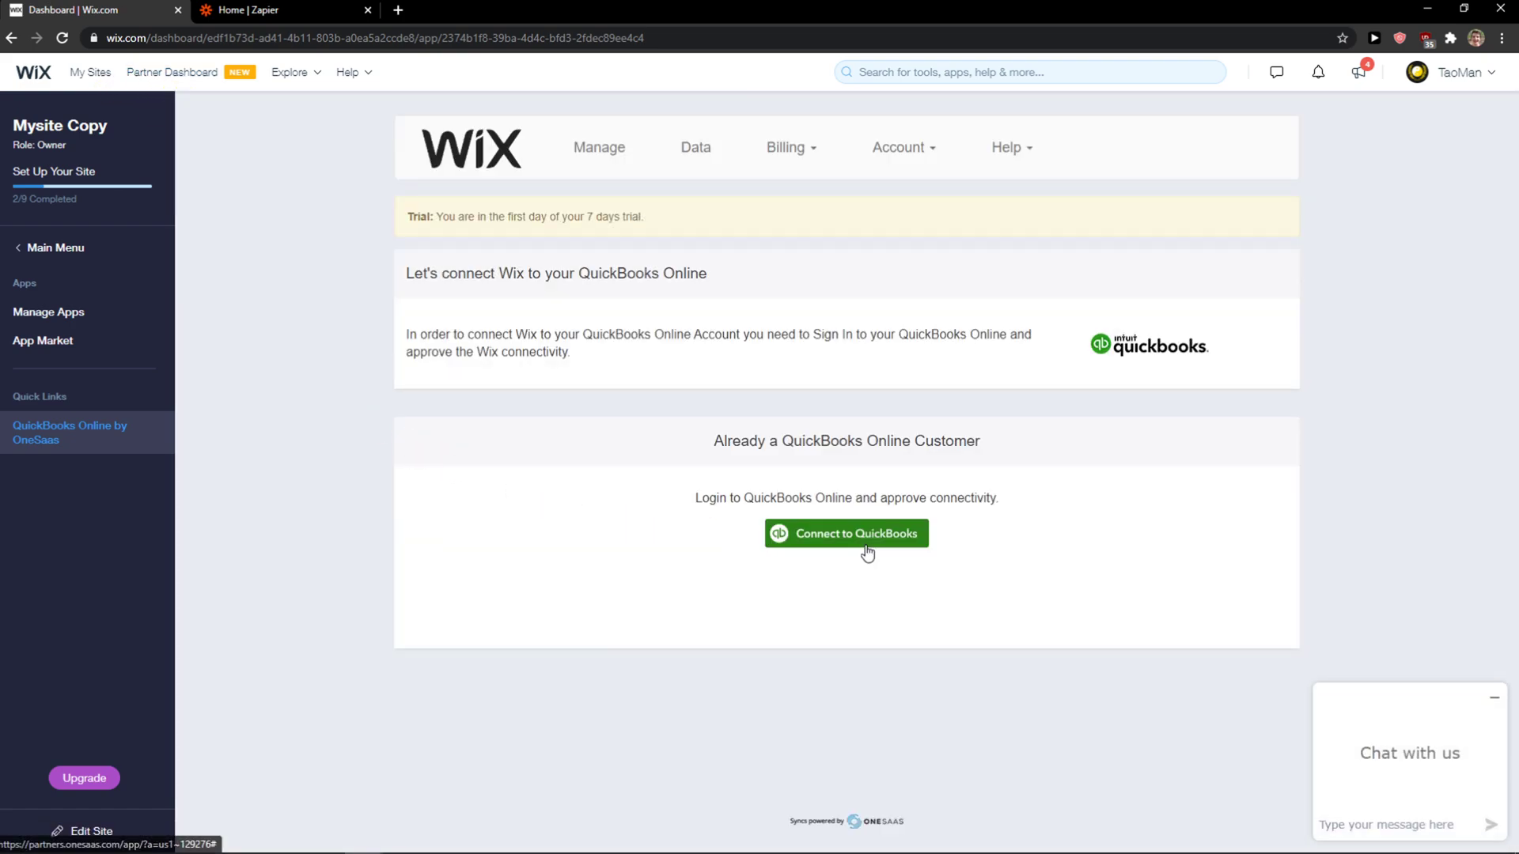
- Start connecting to QuickBooks and open a new browser tab to retrieve the emailed code
click(832, 535)
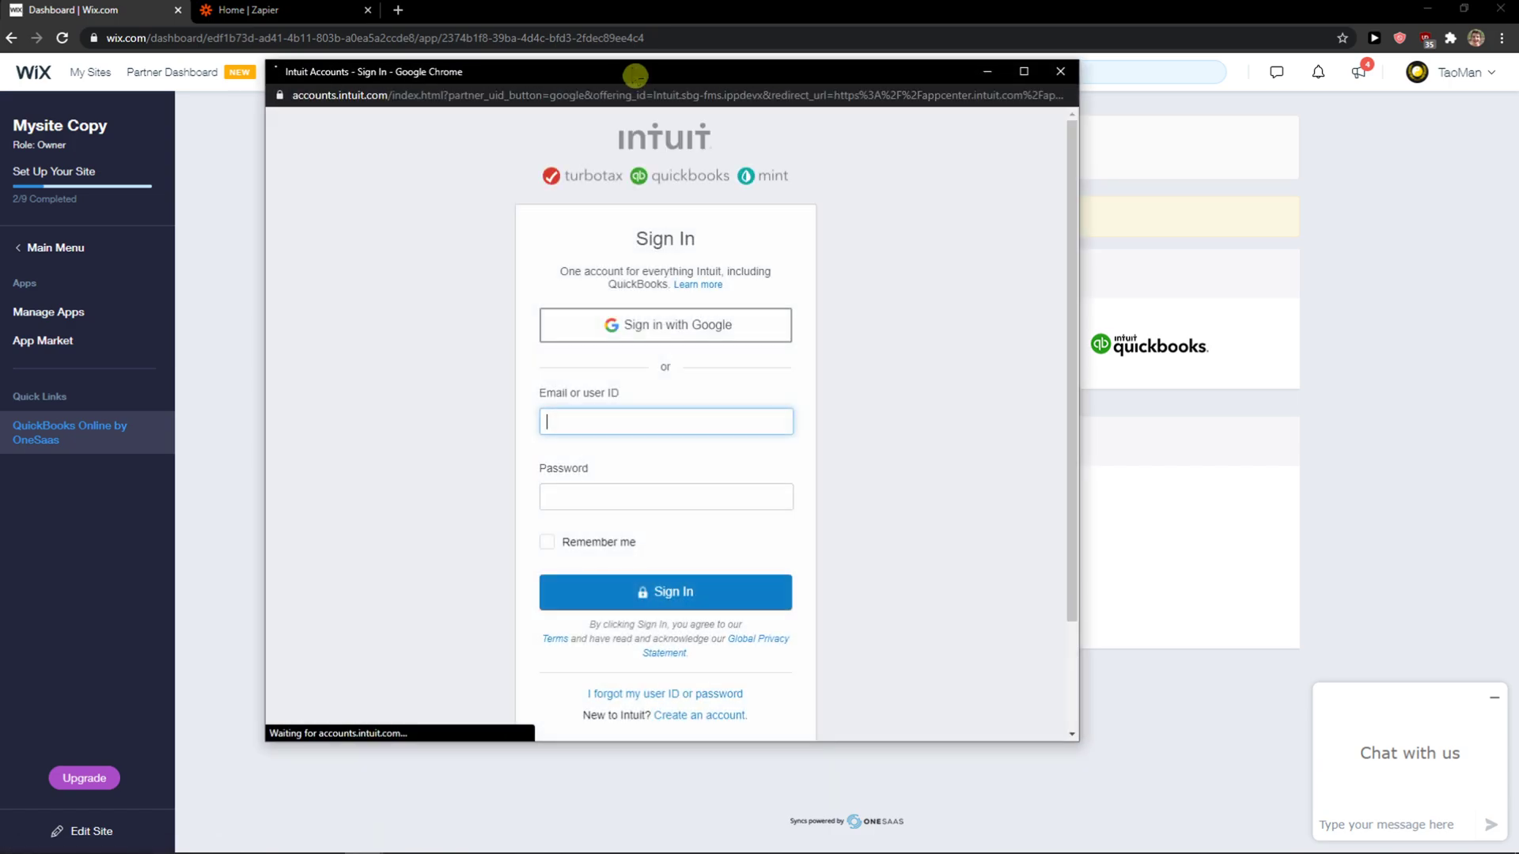
drag(633, 71, 1518, 84)
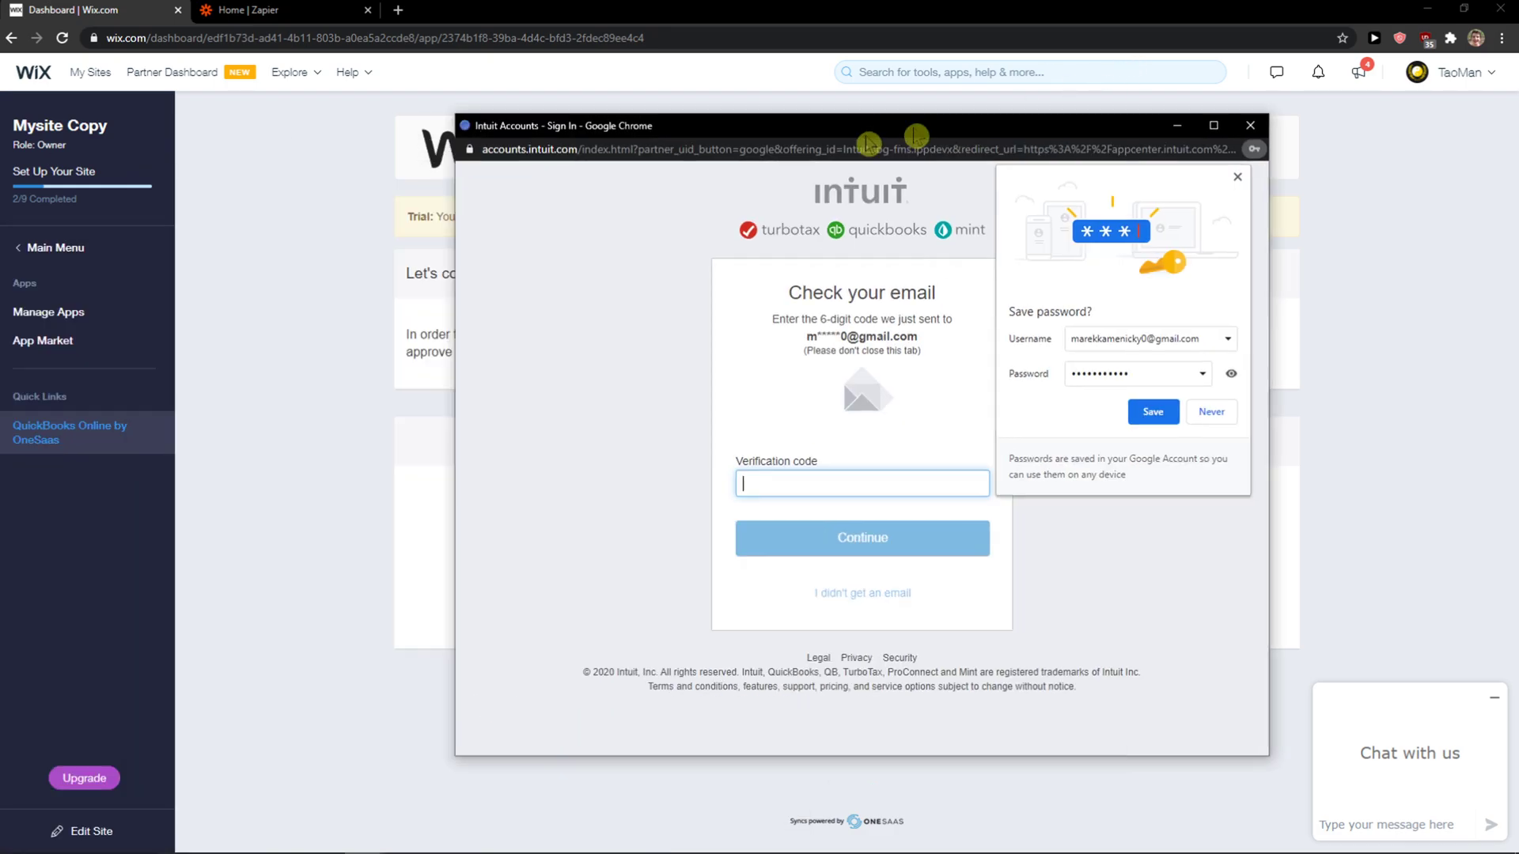
click(400, 12)
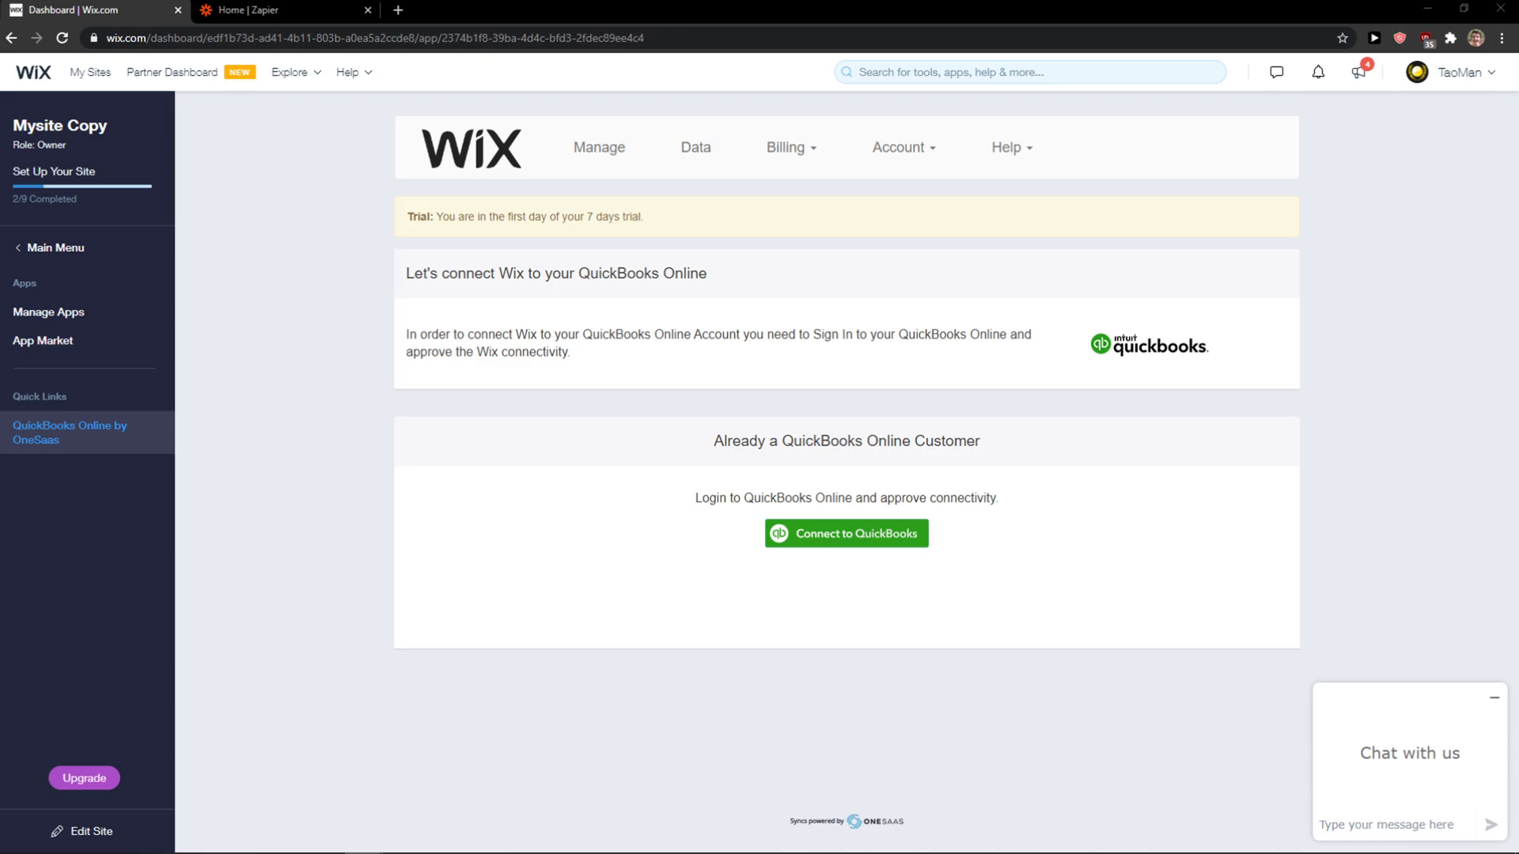
- Submit the emailed verification code in Intuit sign-in and skip phone verification
mouse_move(364, 837)
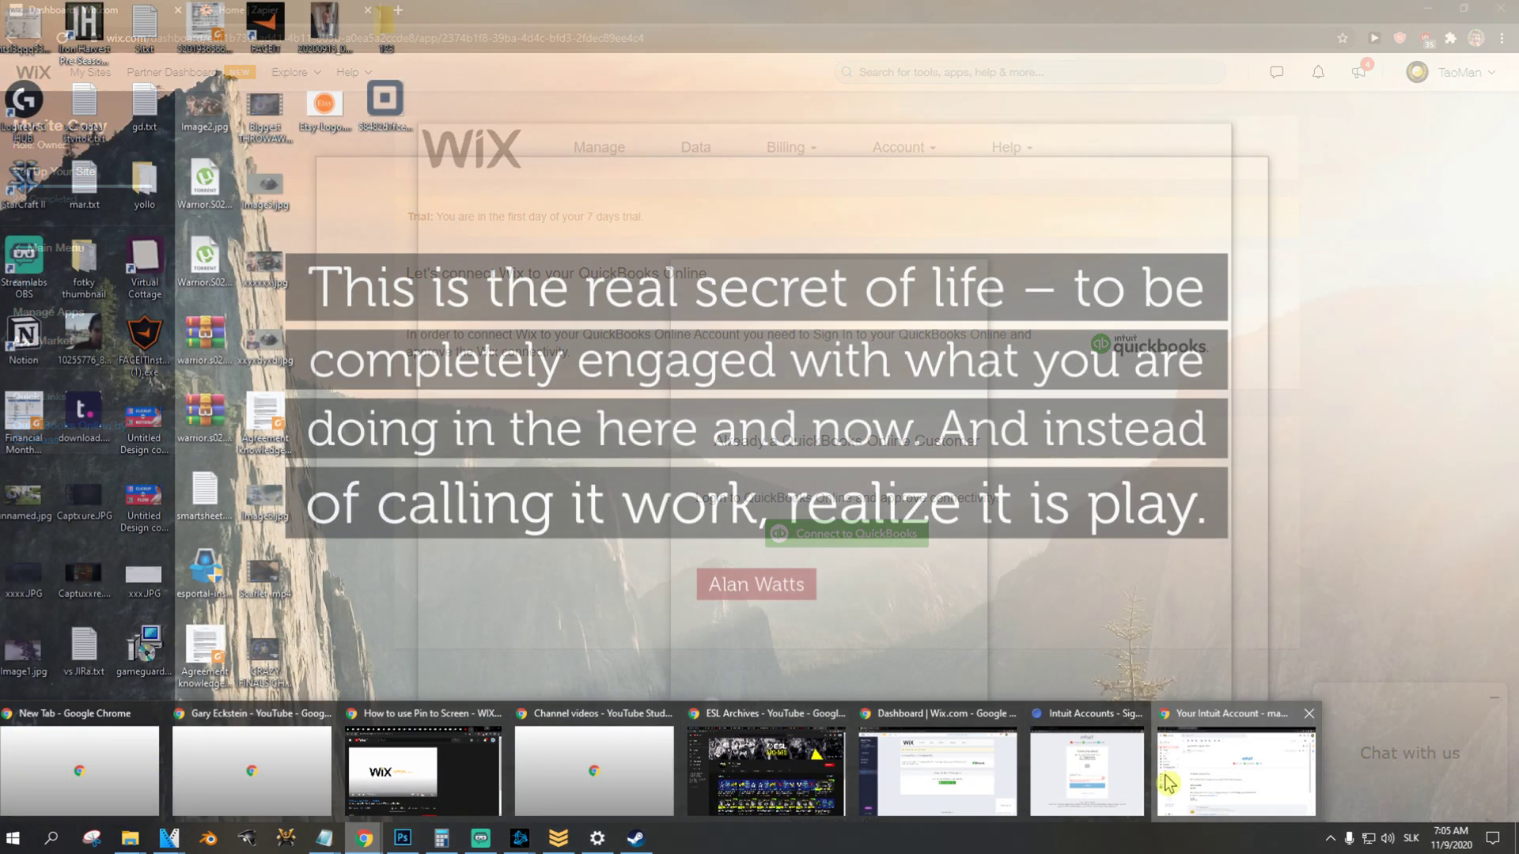
click(1111, 771)
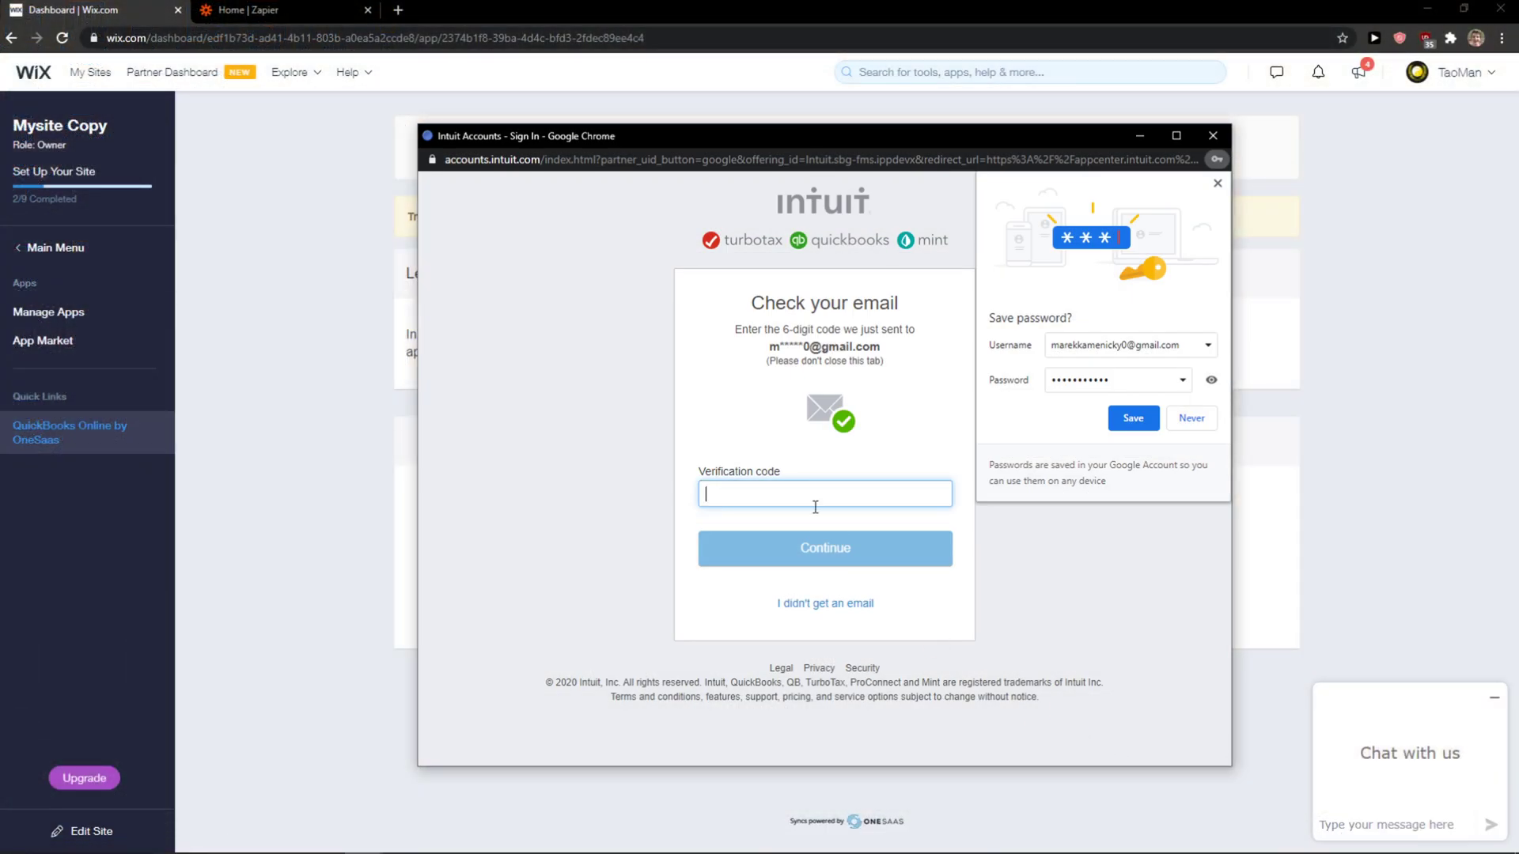
click(826, 552)
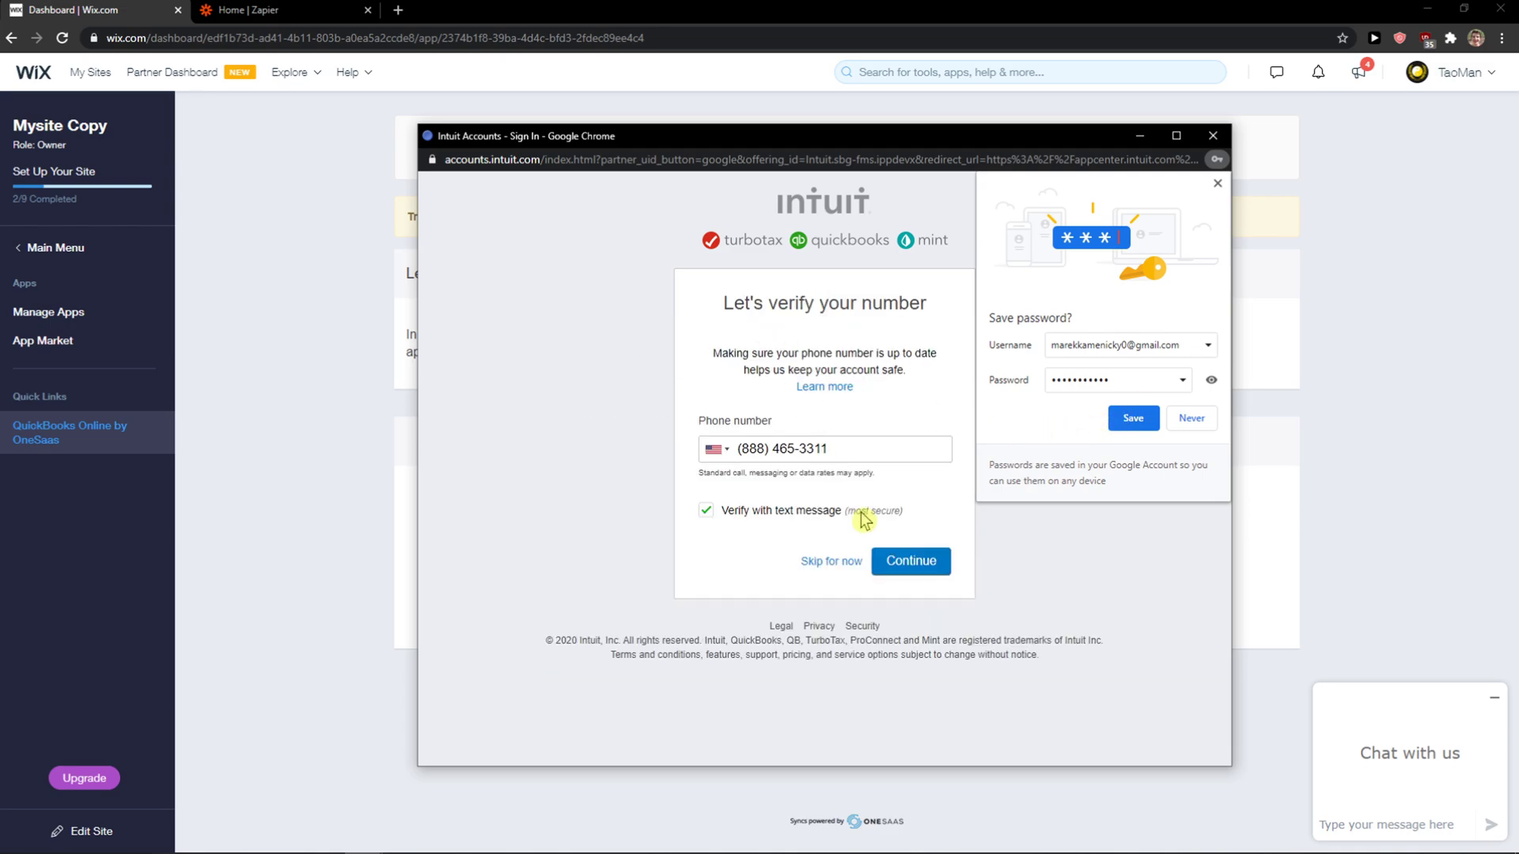
click(835, 563)
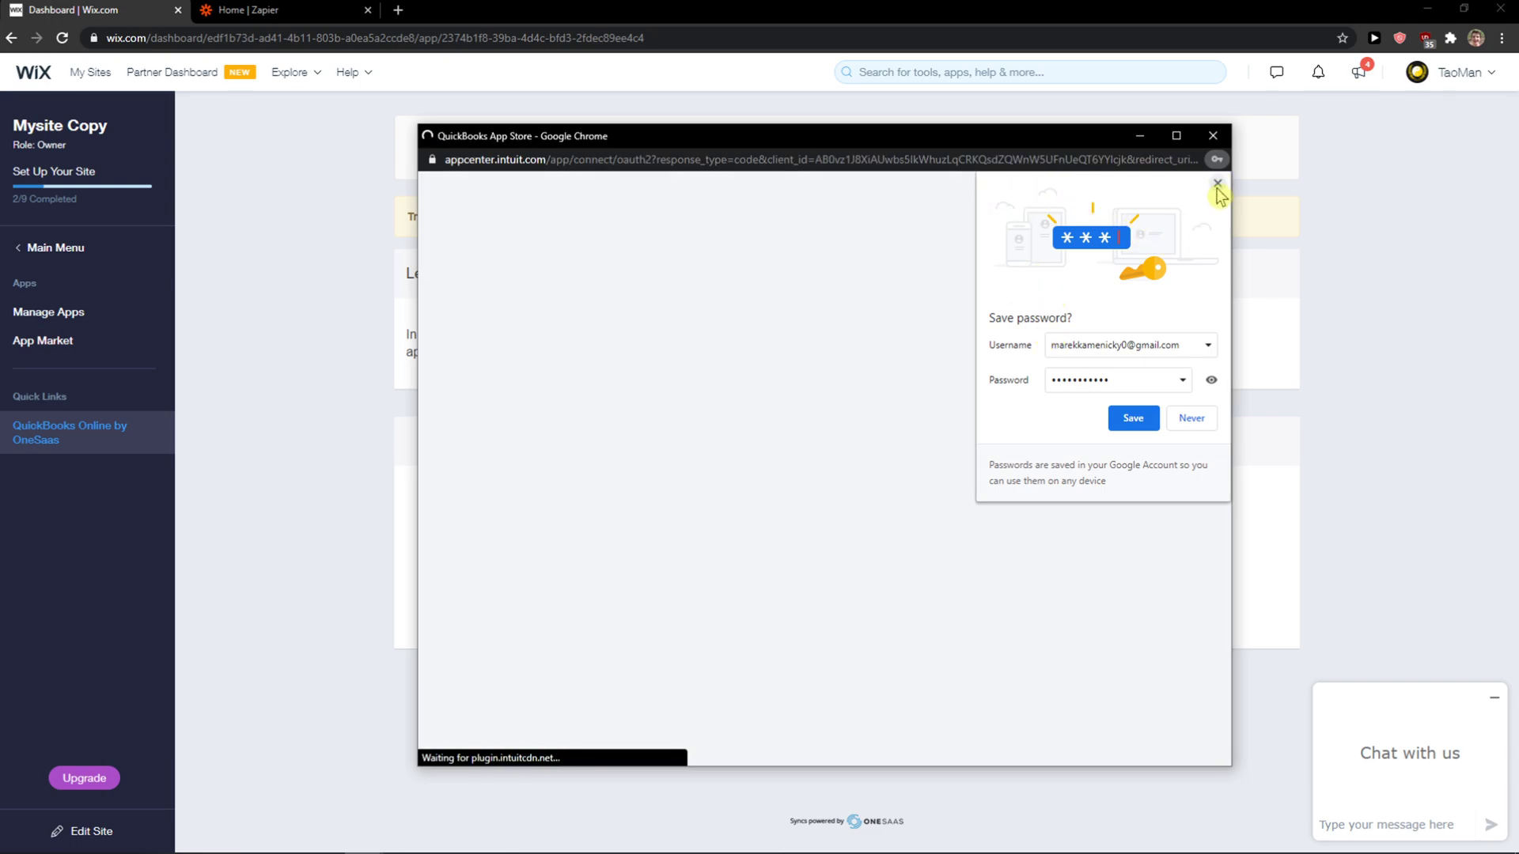
- Dismiss the password-save prompt, decline the new-company offer and retry the QuickBooks connection
click(1217, 184)
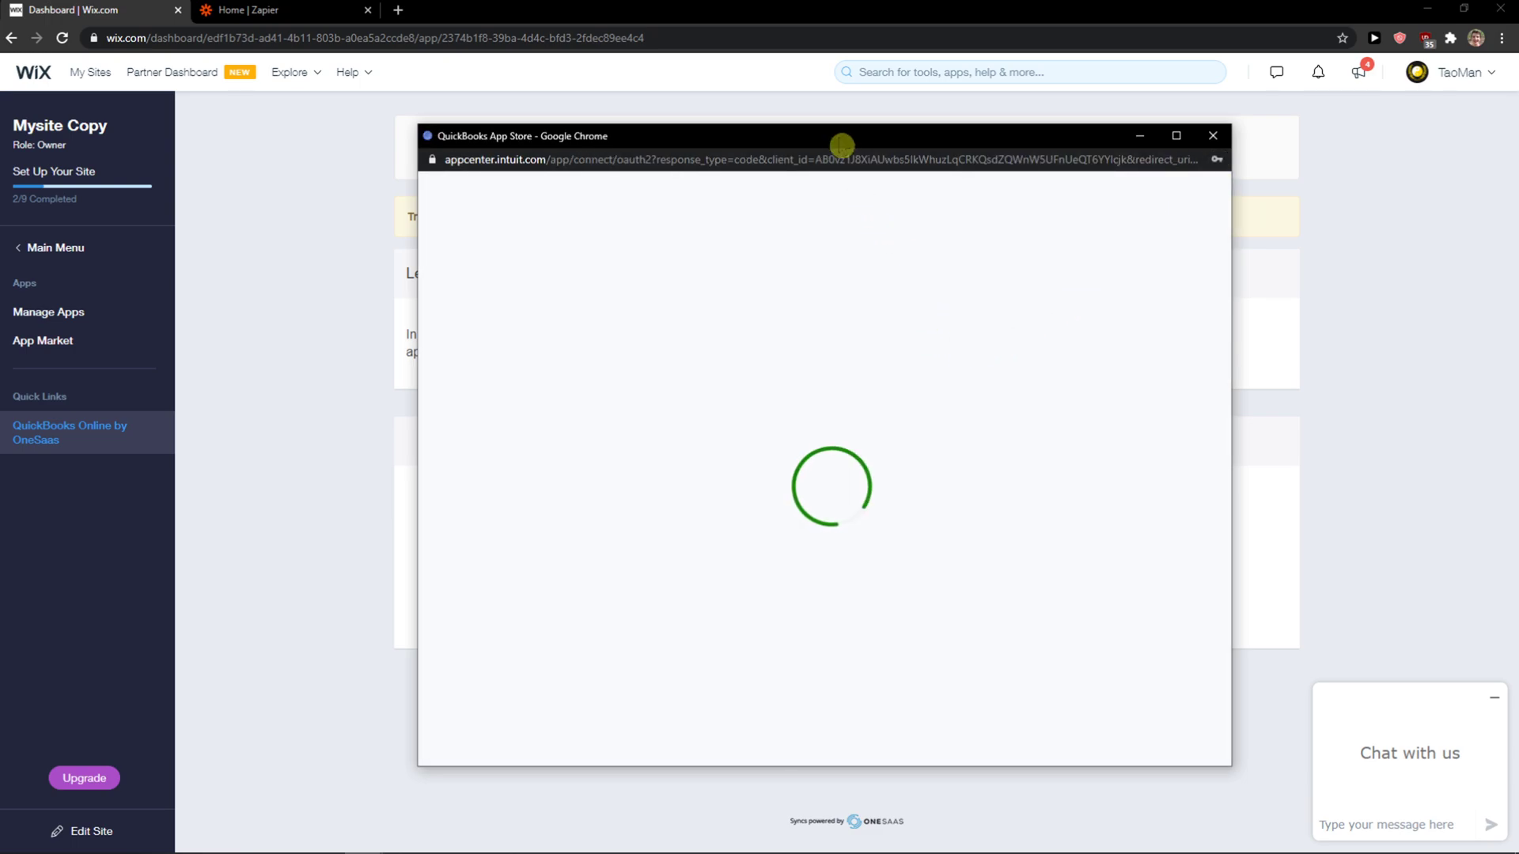
drag(841, 139, 872, 119)
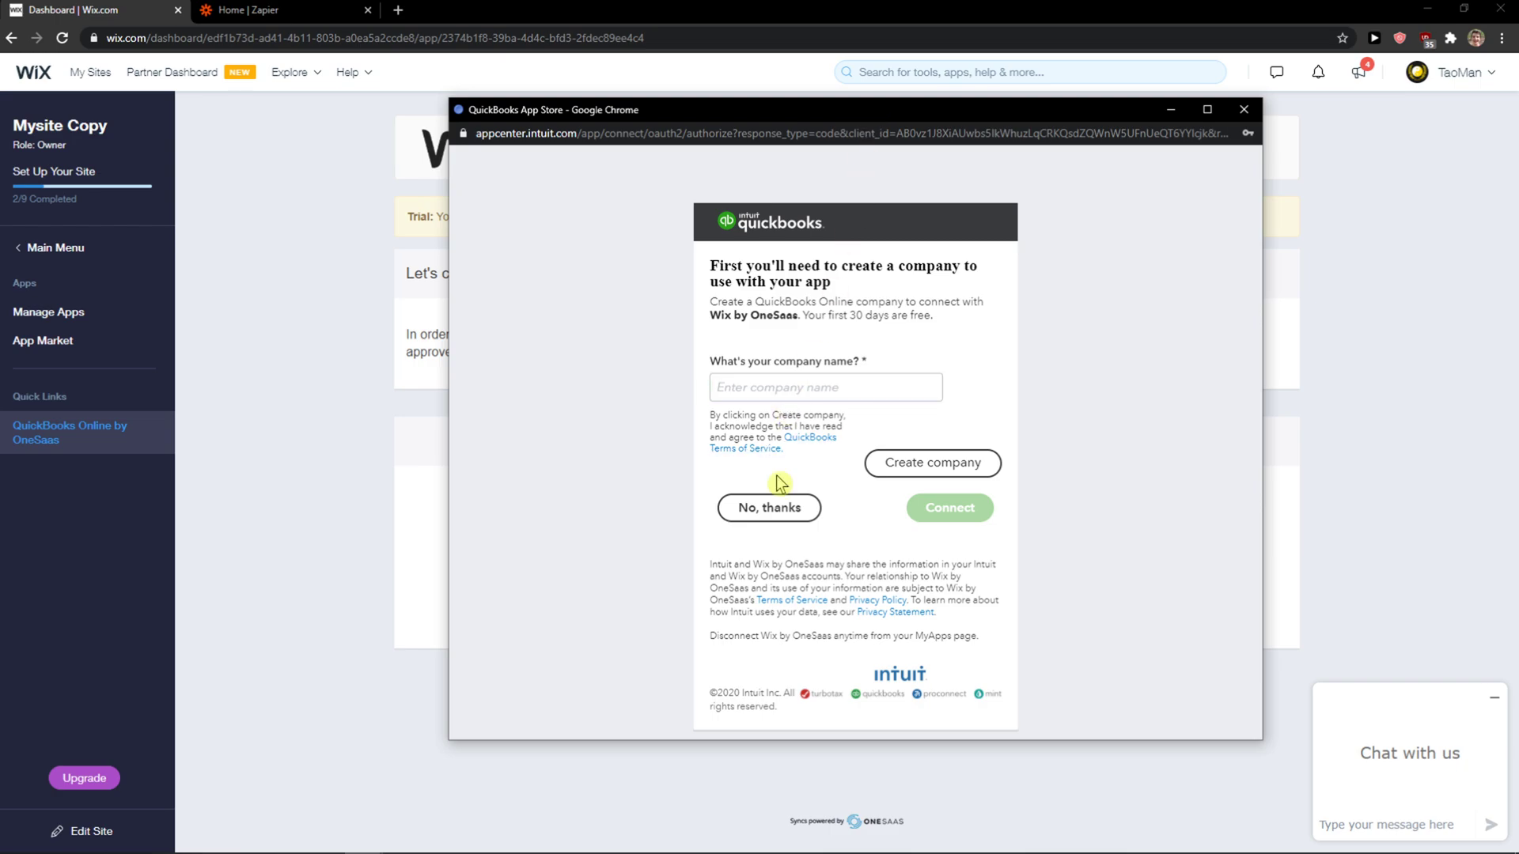
click(781, 506)
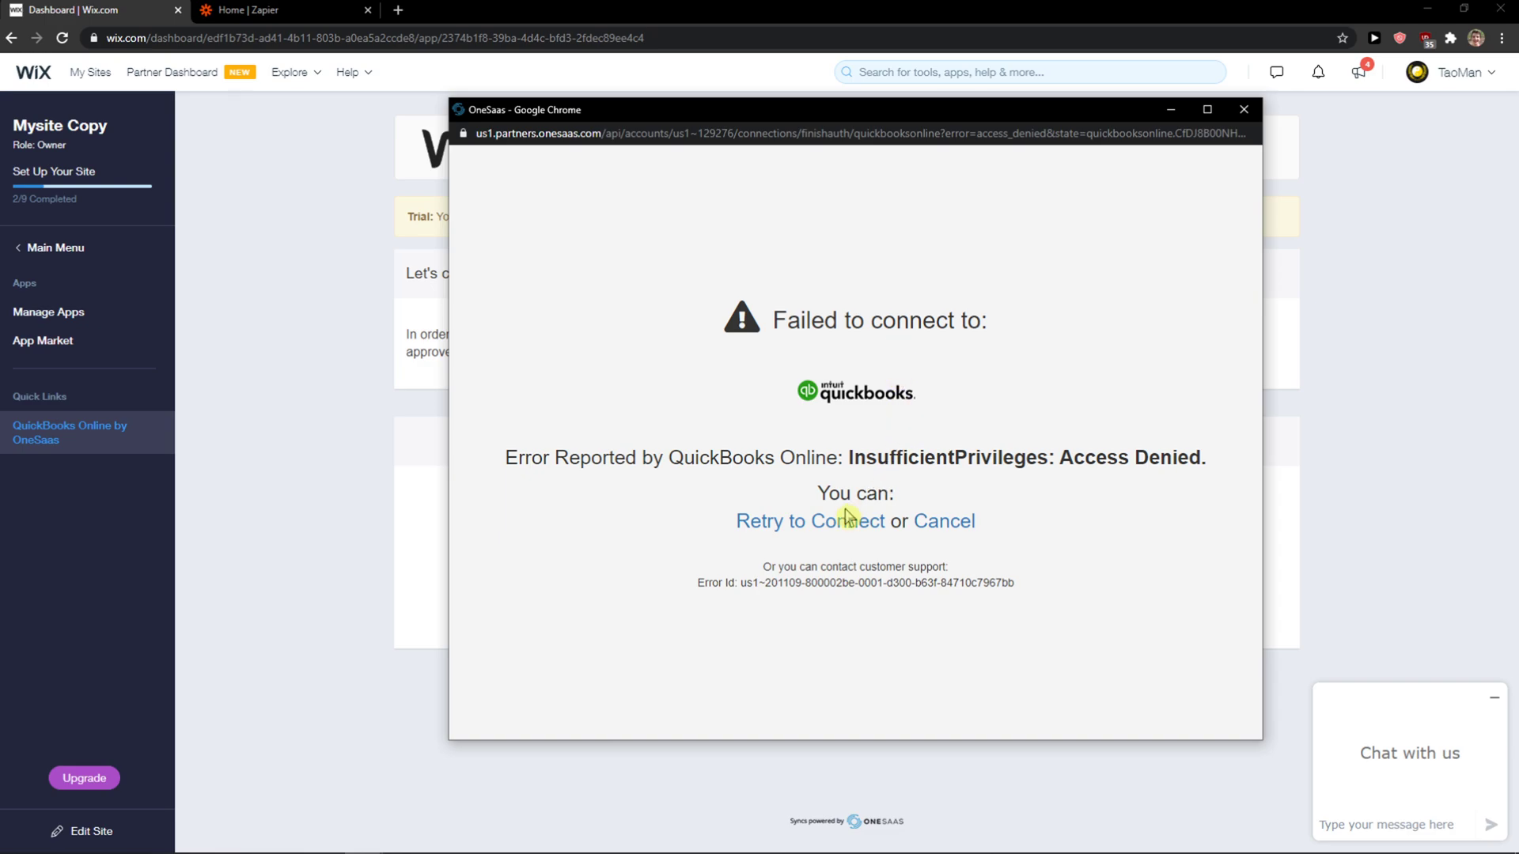
click(823, 519)
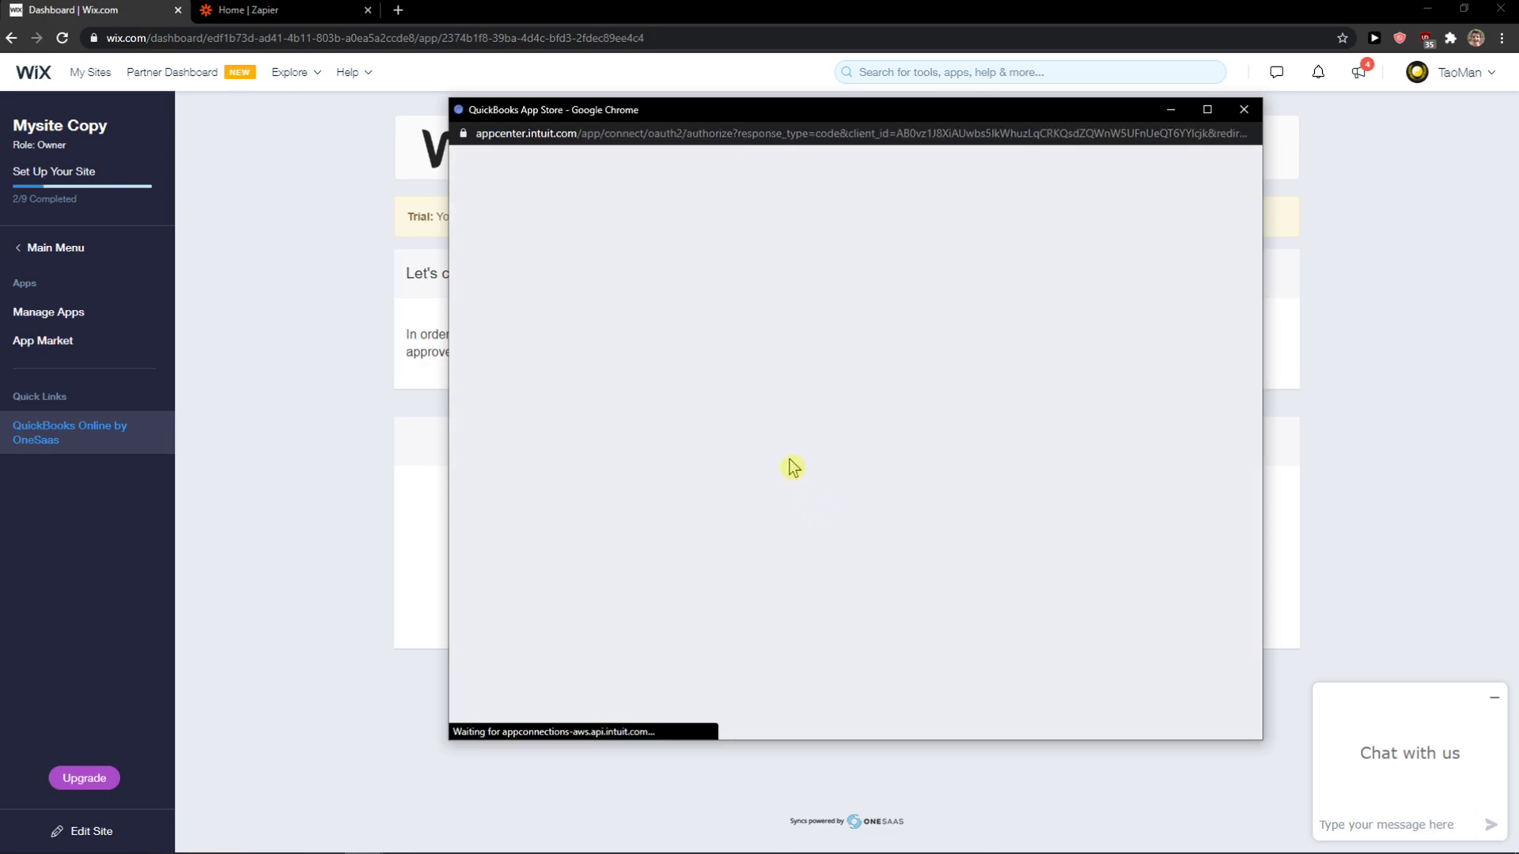
- Create the QuickBooks company 'Stonelius' and authorize Wix by OneSaas to connect
click(860, 386)
text(As)
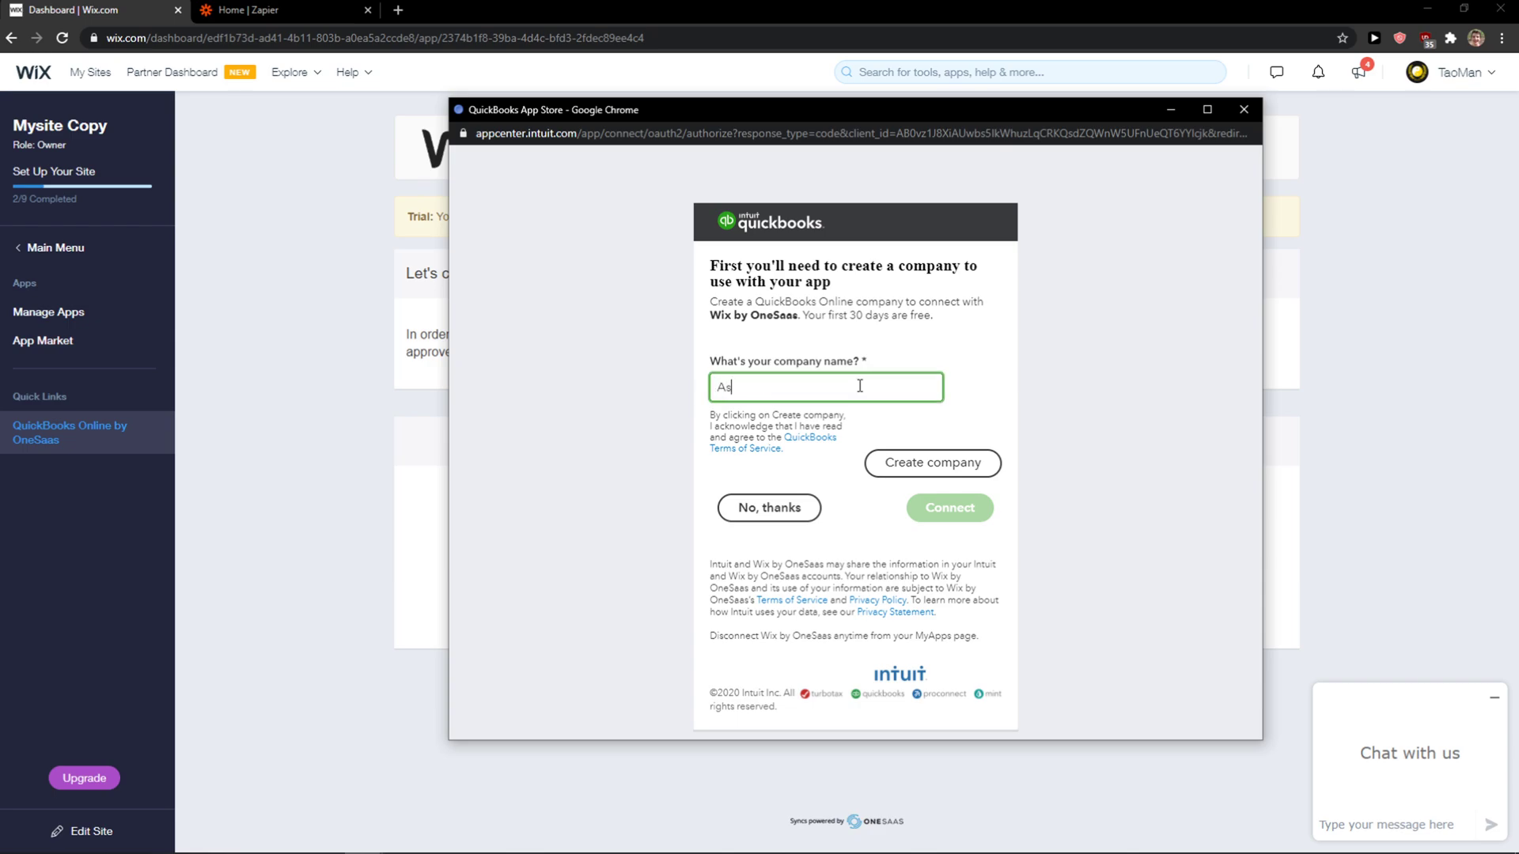
text(tib)
key(BackSpace)
key(BackSpace)
key(BackSpace)
key(BackSpace)
key(BackSpace)
text(Ston)
click(880, 523)
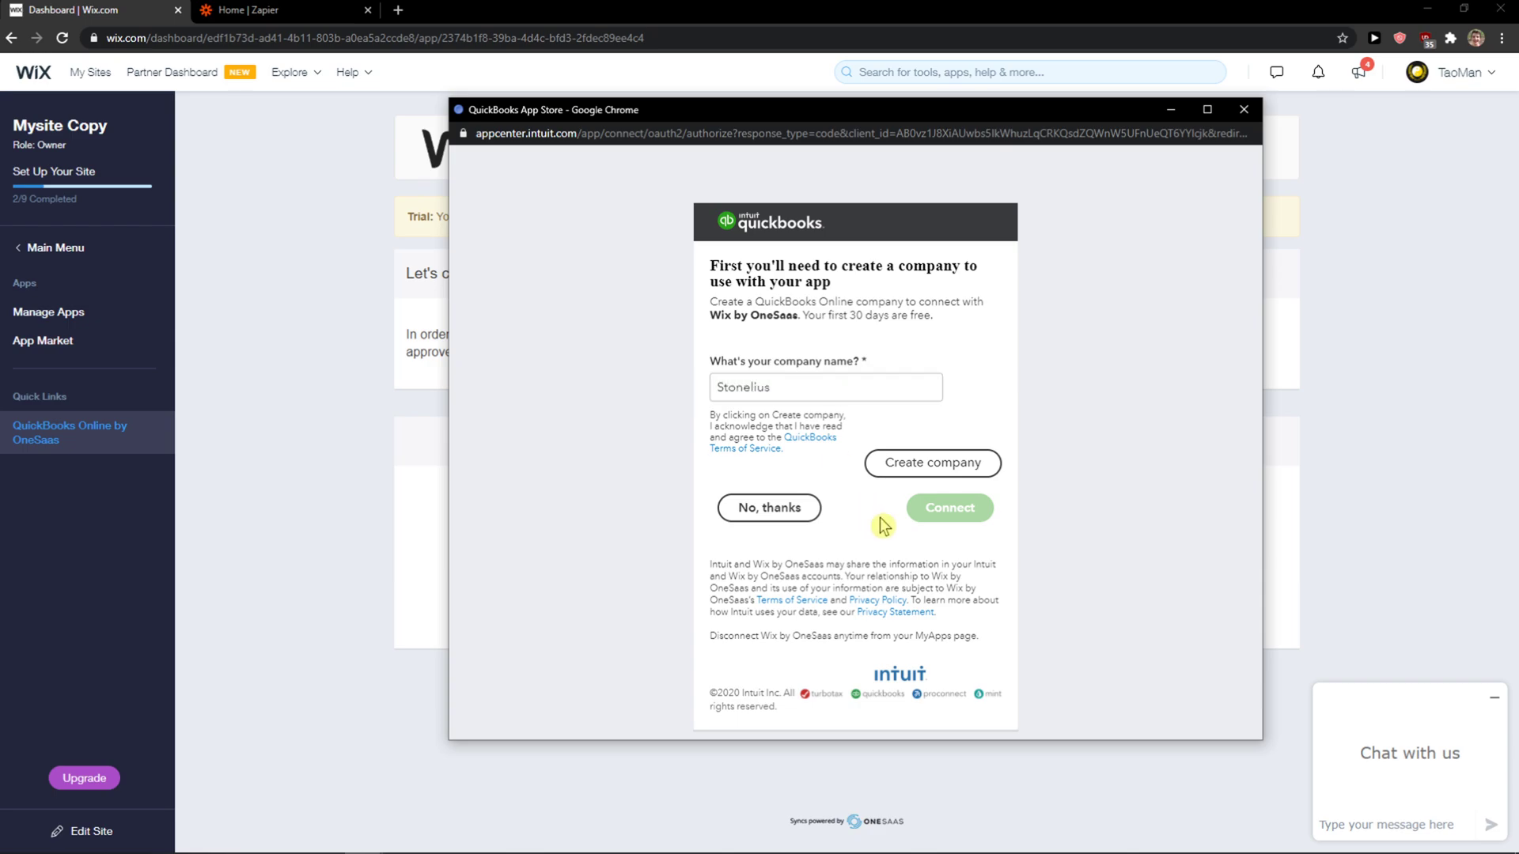
click(917, 472)
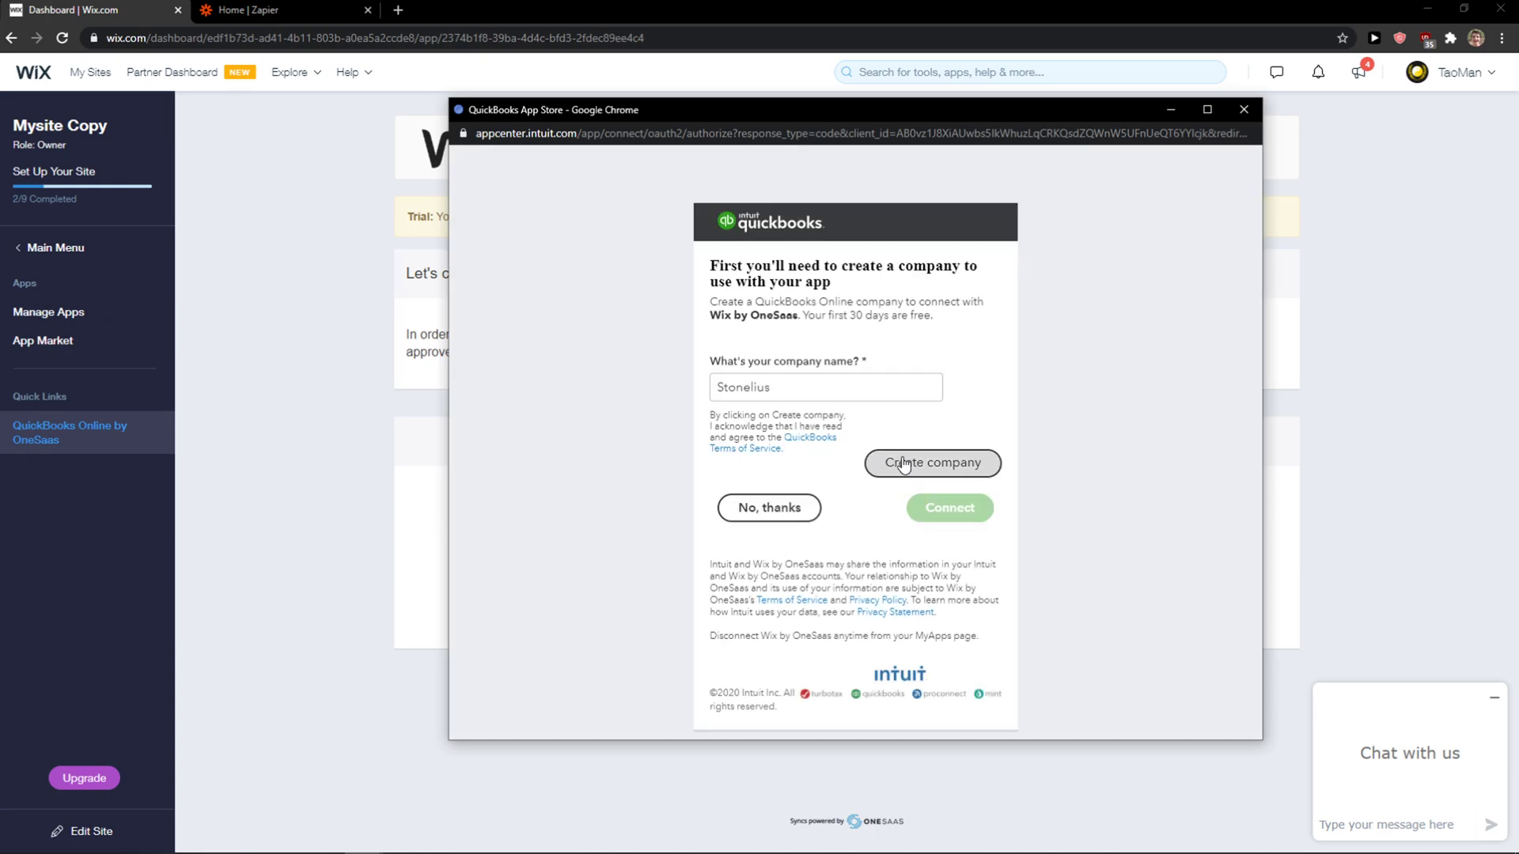
click(949, 470)
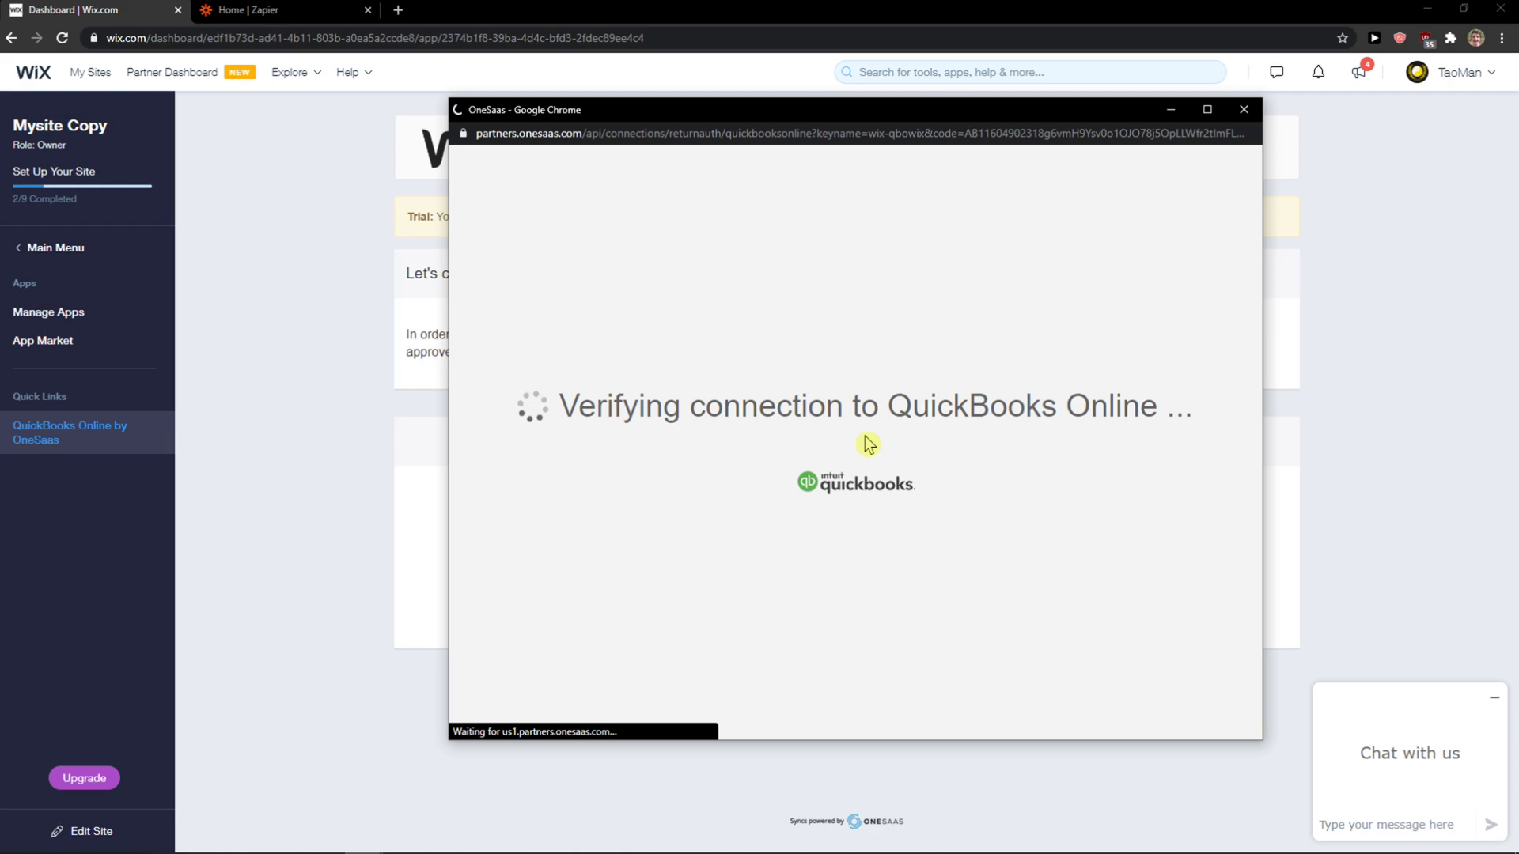
- Agree to the OneSaas EULA and enable the Wix order-to-sale workflow
drag(783, 114, 729, 92)
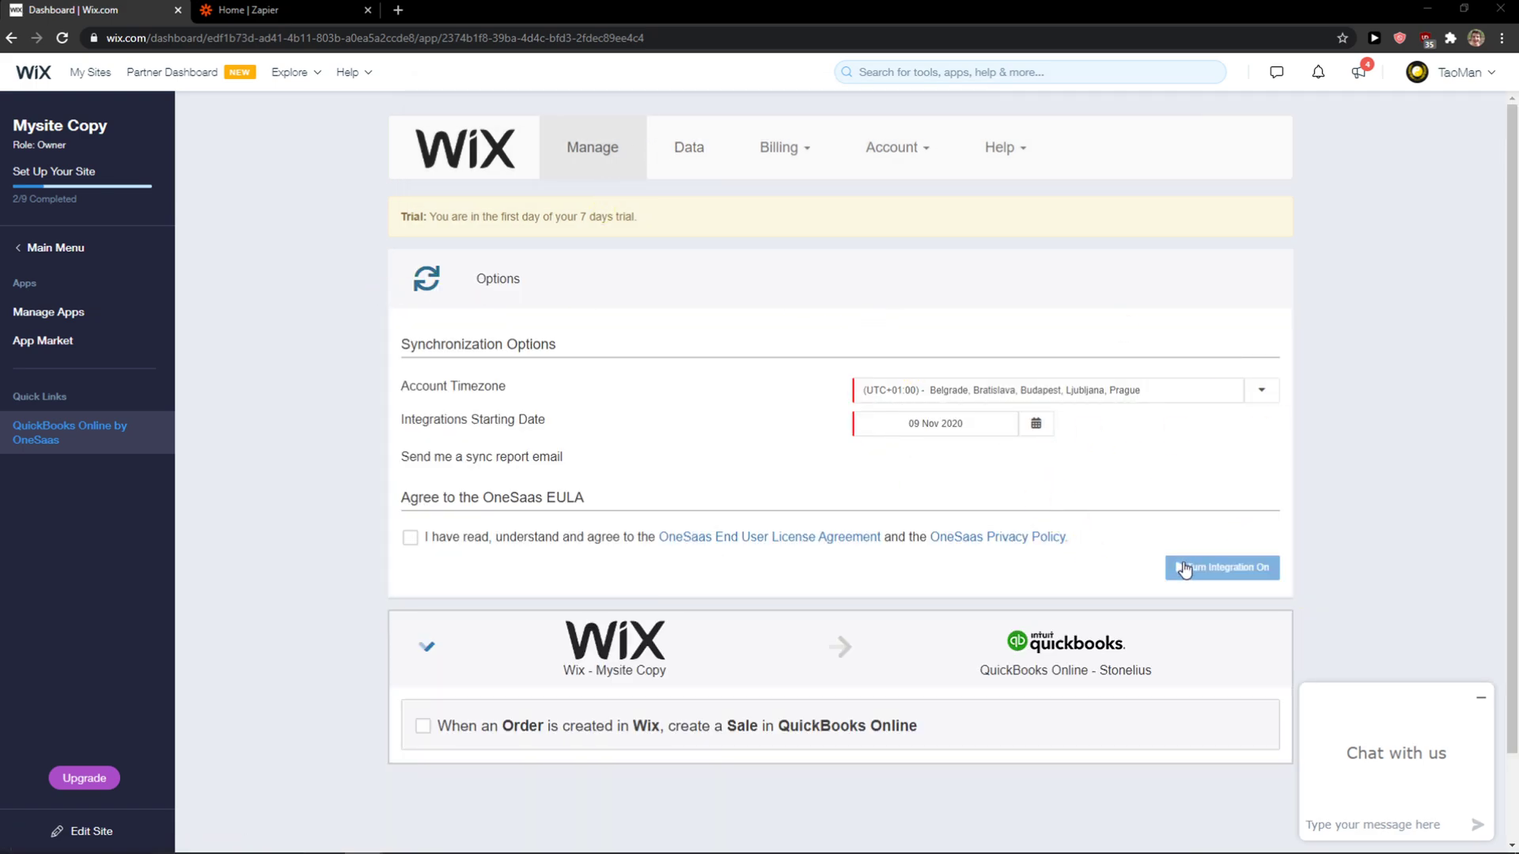
click(412, 538)
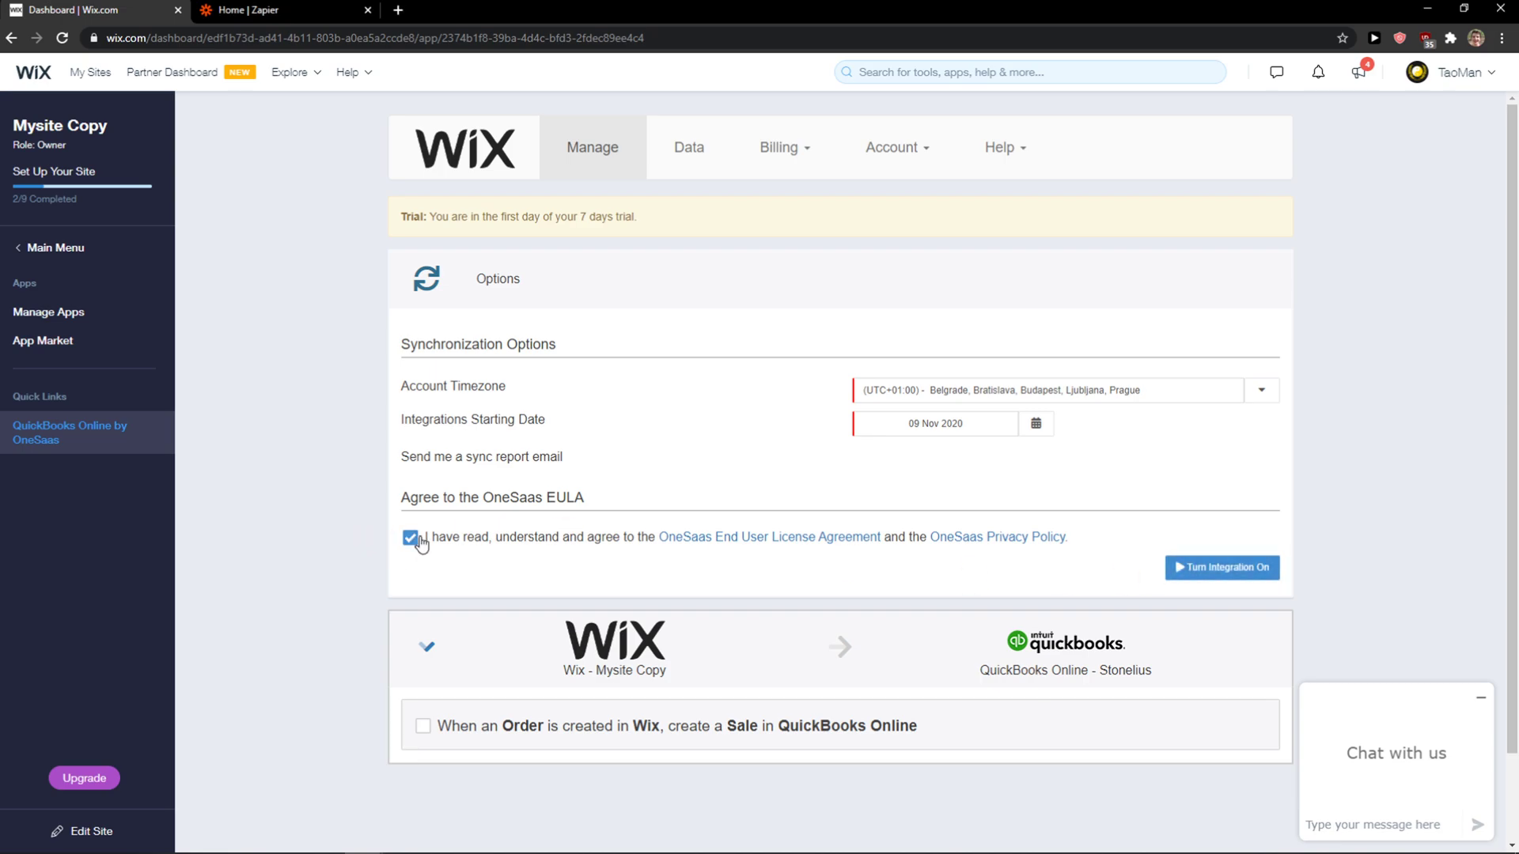
scroll(664, 732, down, 2)
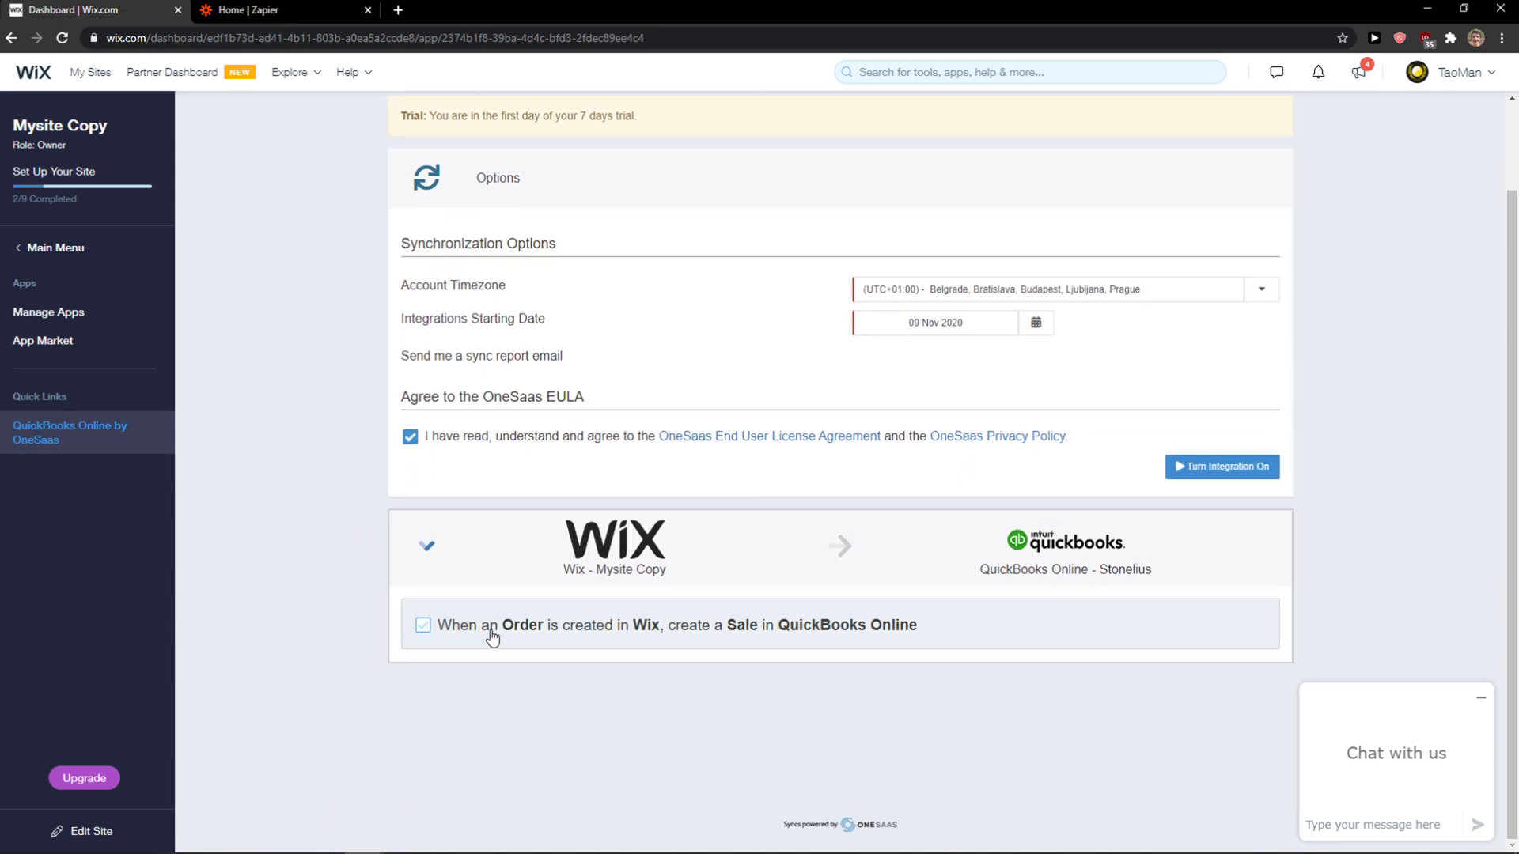
click(652, 645)
- Keep Sales as the income account, then switch the order-to-sale workflow back off
scroll(688, 652, down, 3)
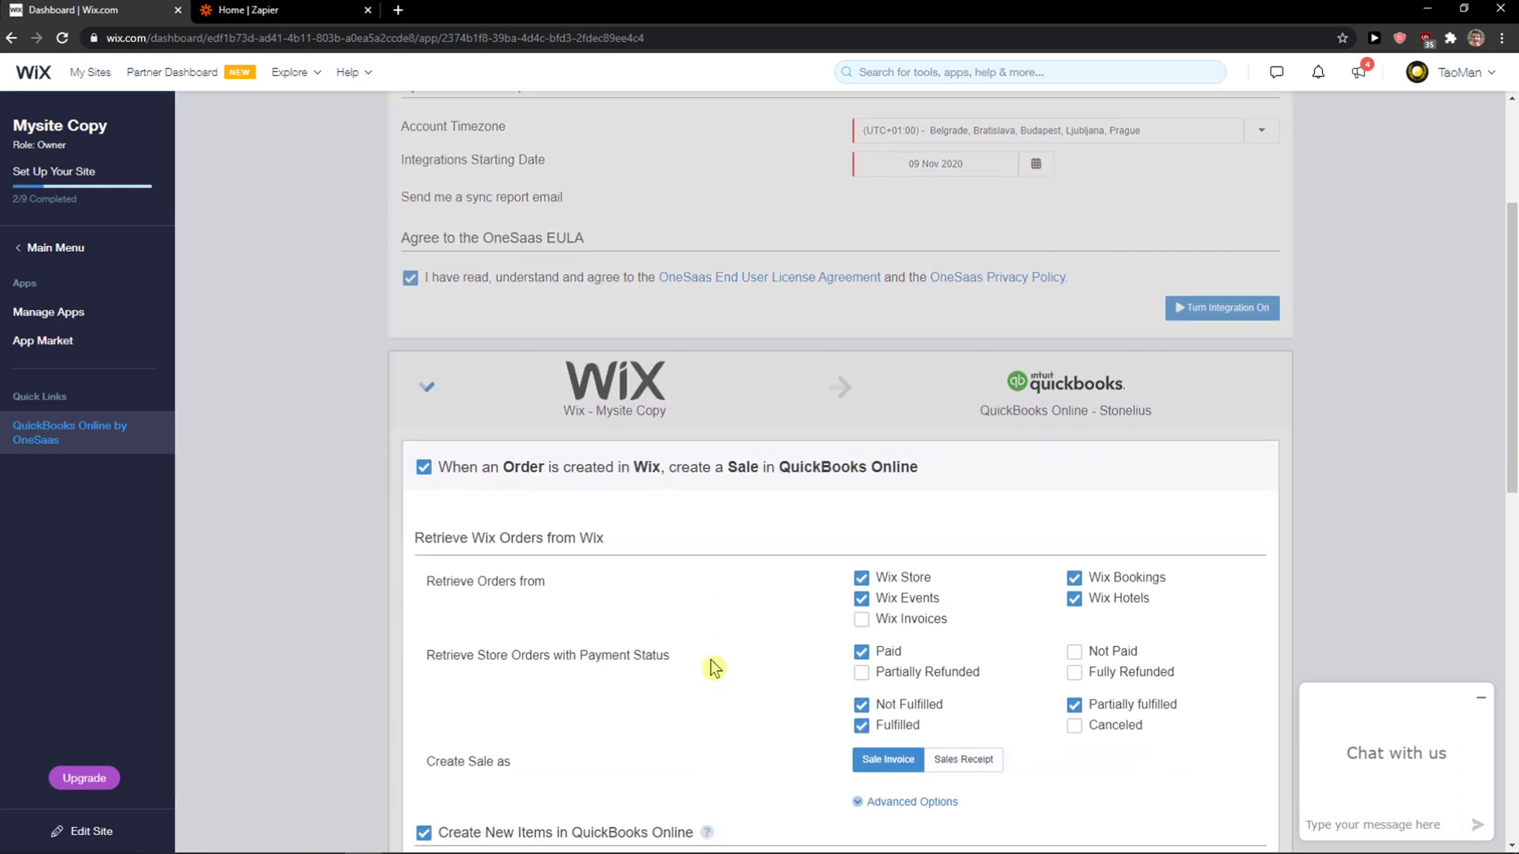
scroll(908, 448, down, 4)
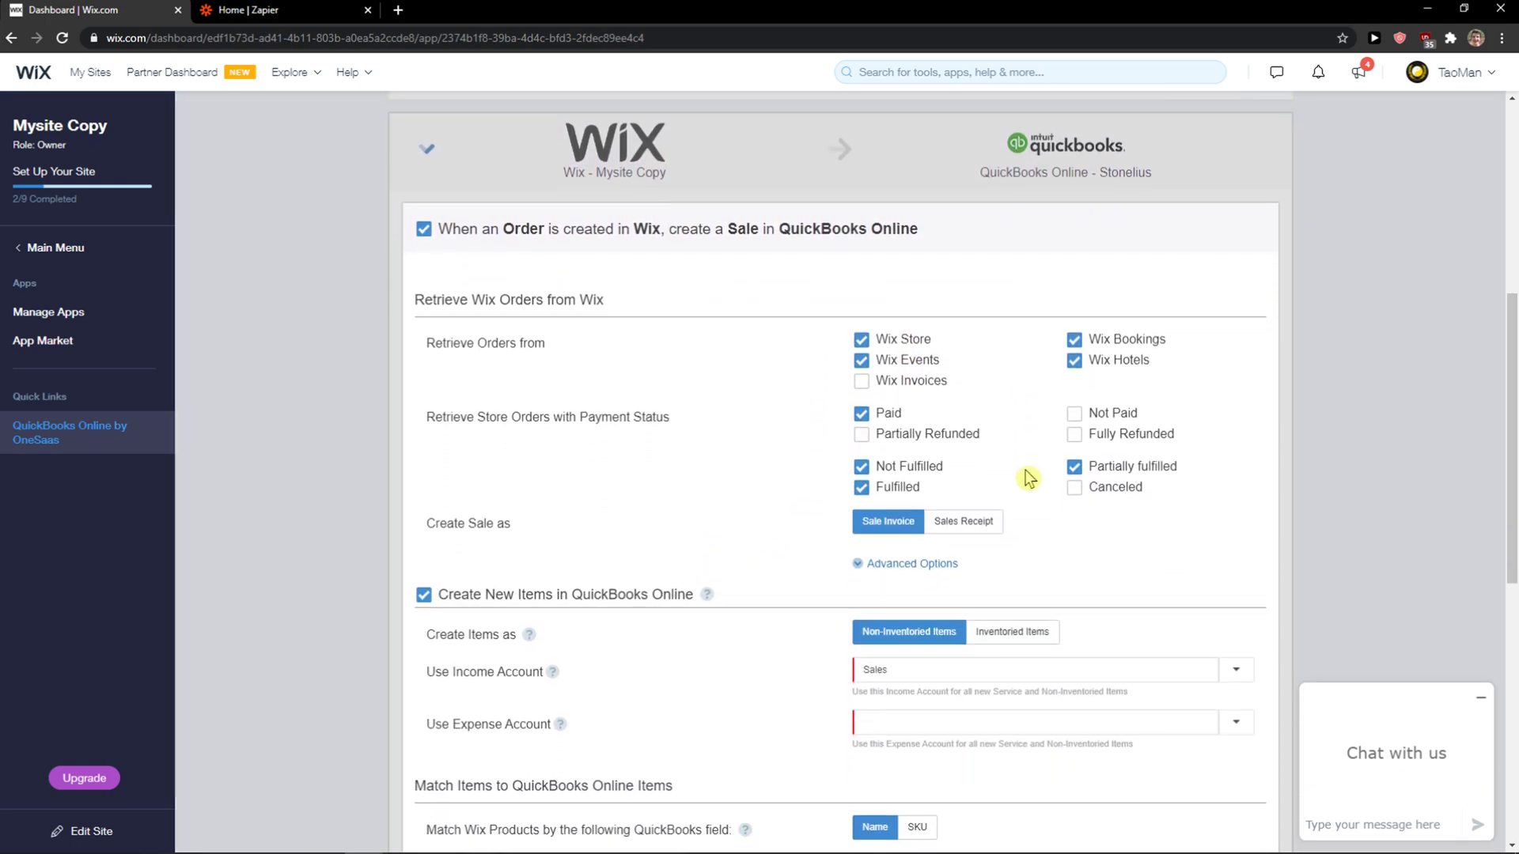
click(870, 511)
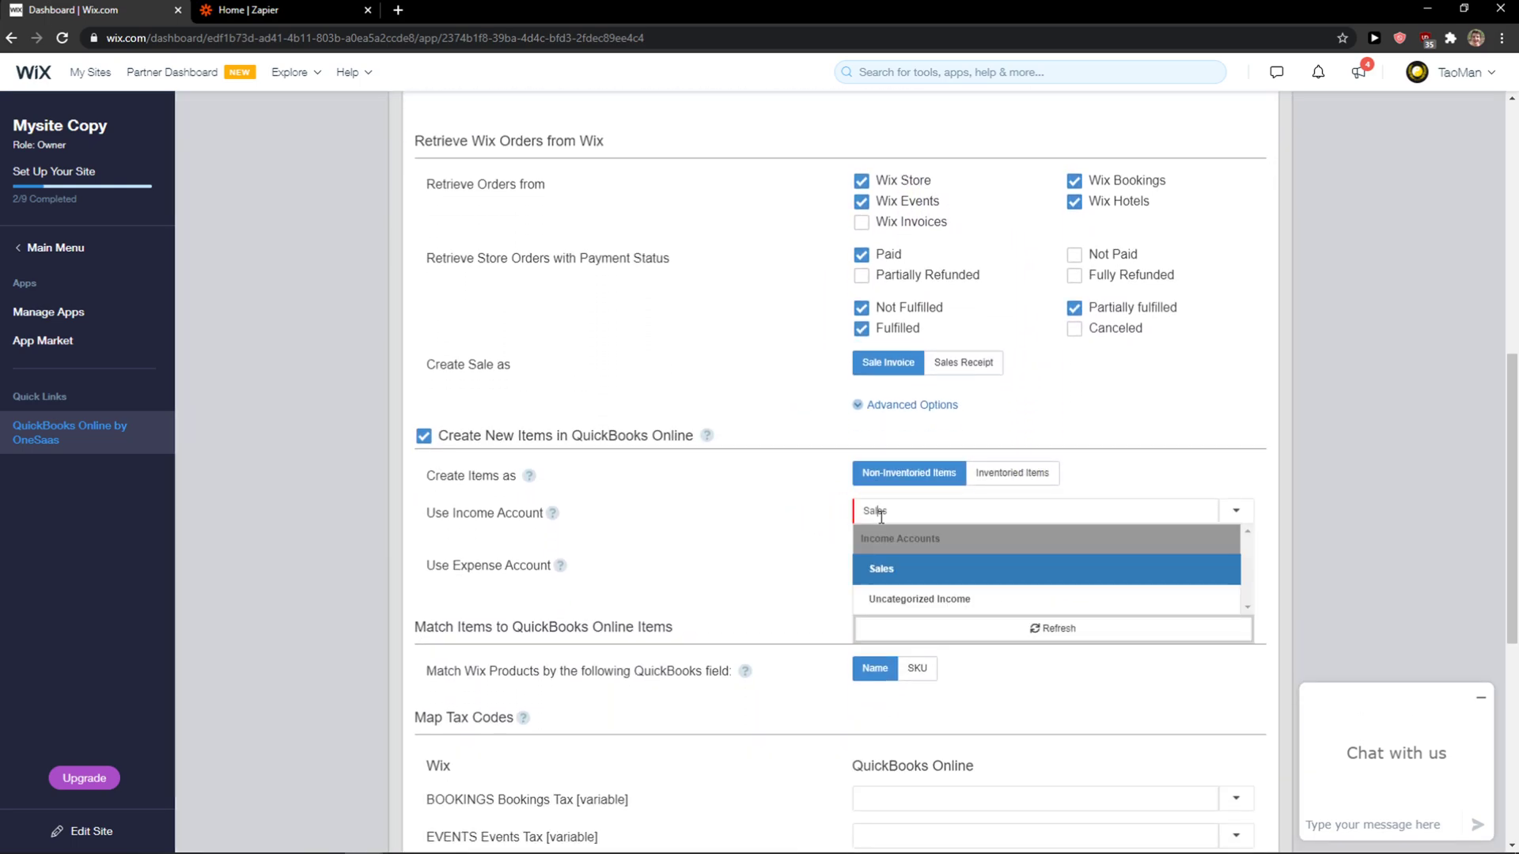
click(722, 532)
scroll(857, 542, down, 1)
scroll(859, 543, down, 3)
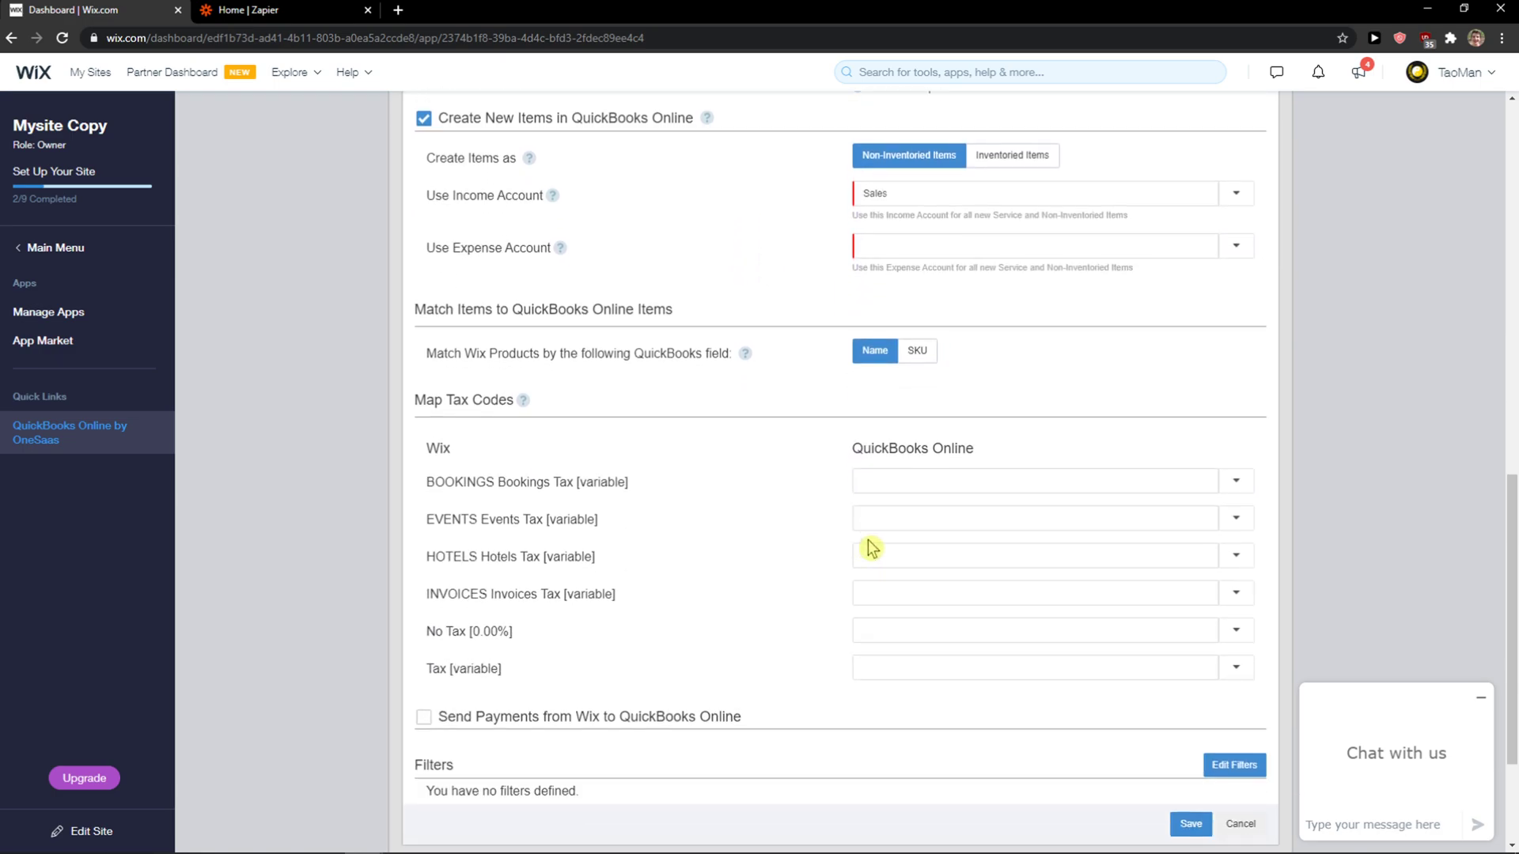
scroll(868, 544, up, 6)
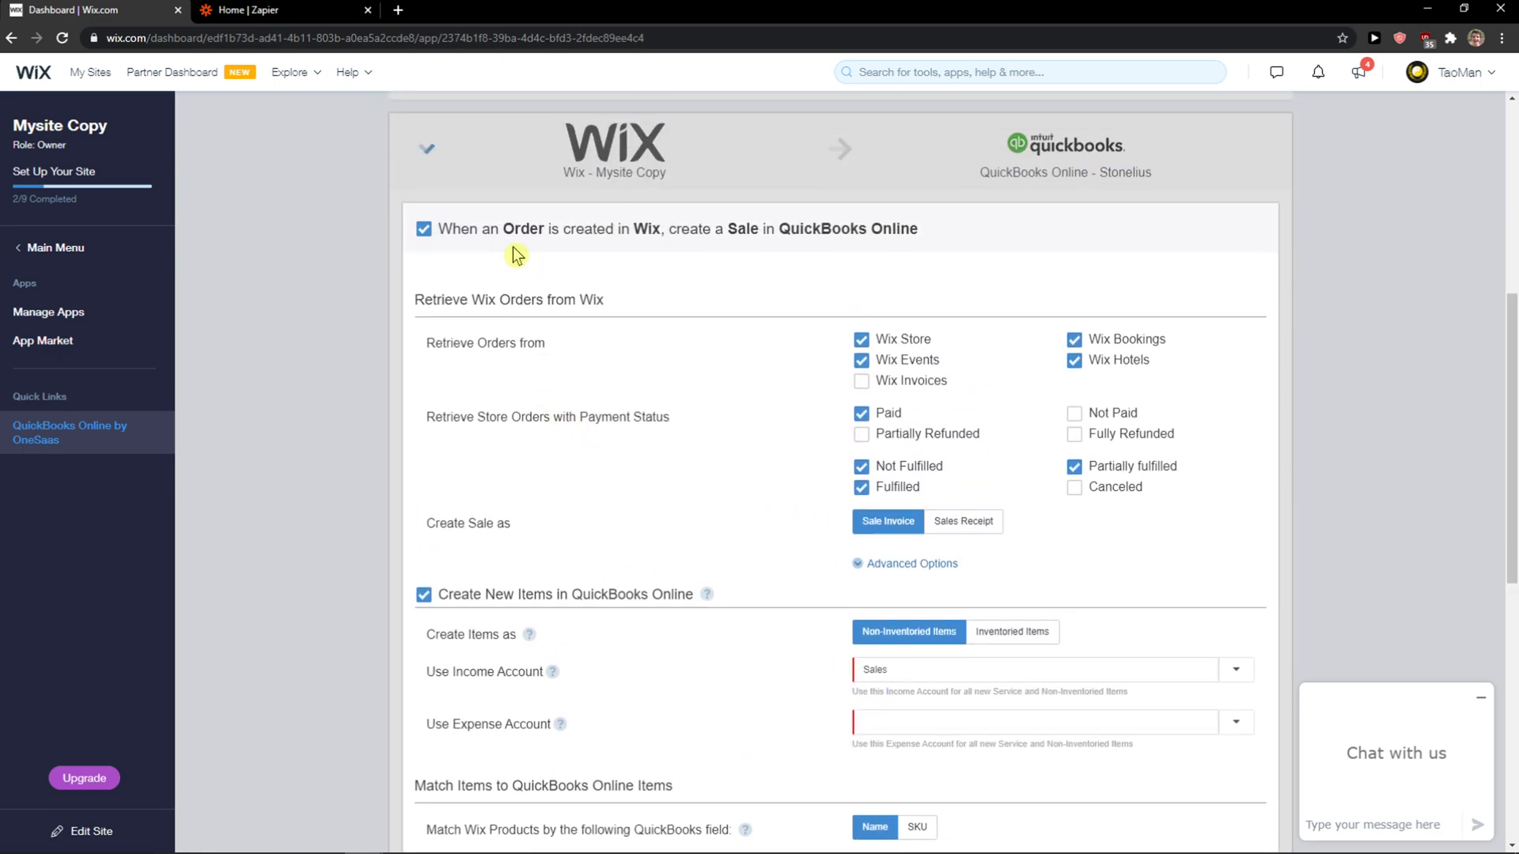
click(498, 226)
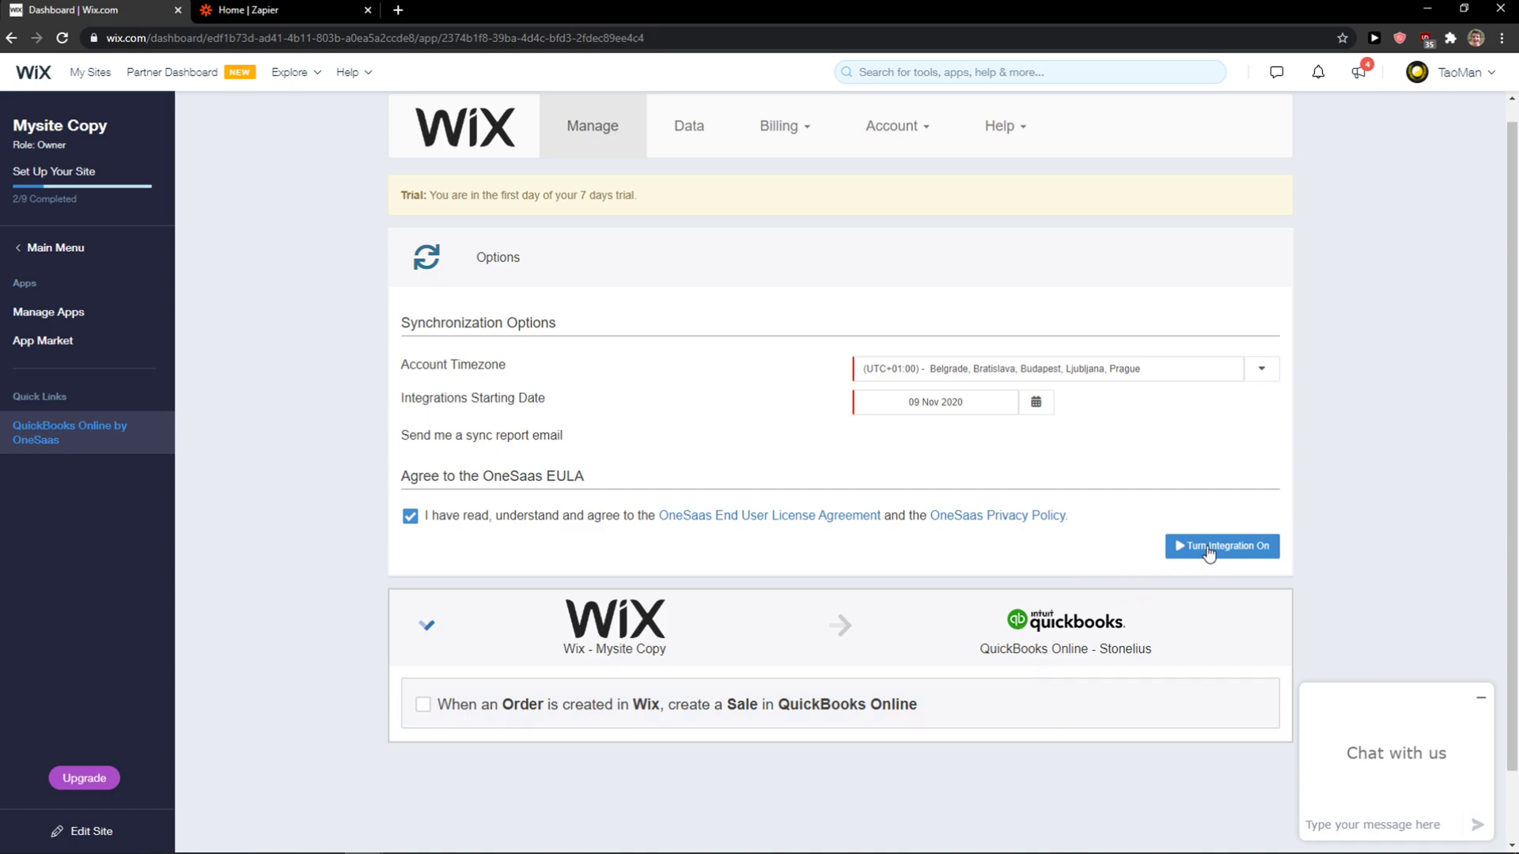
- Turn the integration on, review the Data and billing pages, then return to Manage
click(1205, 551)
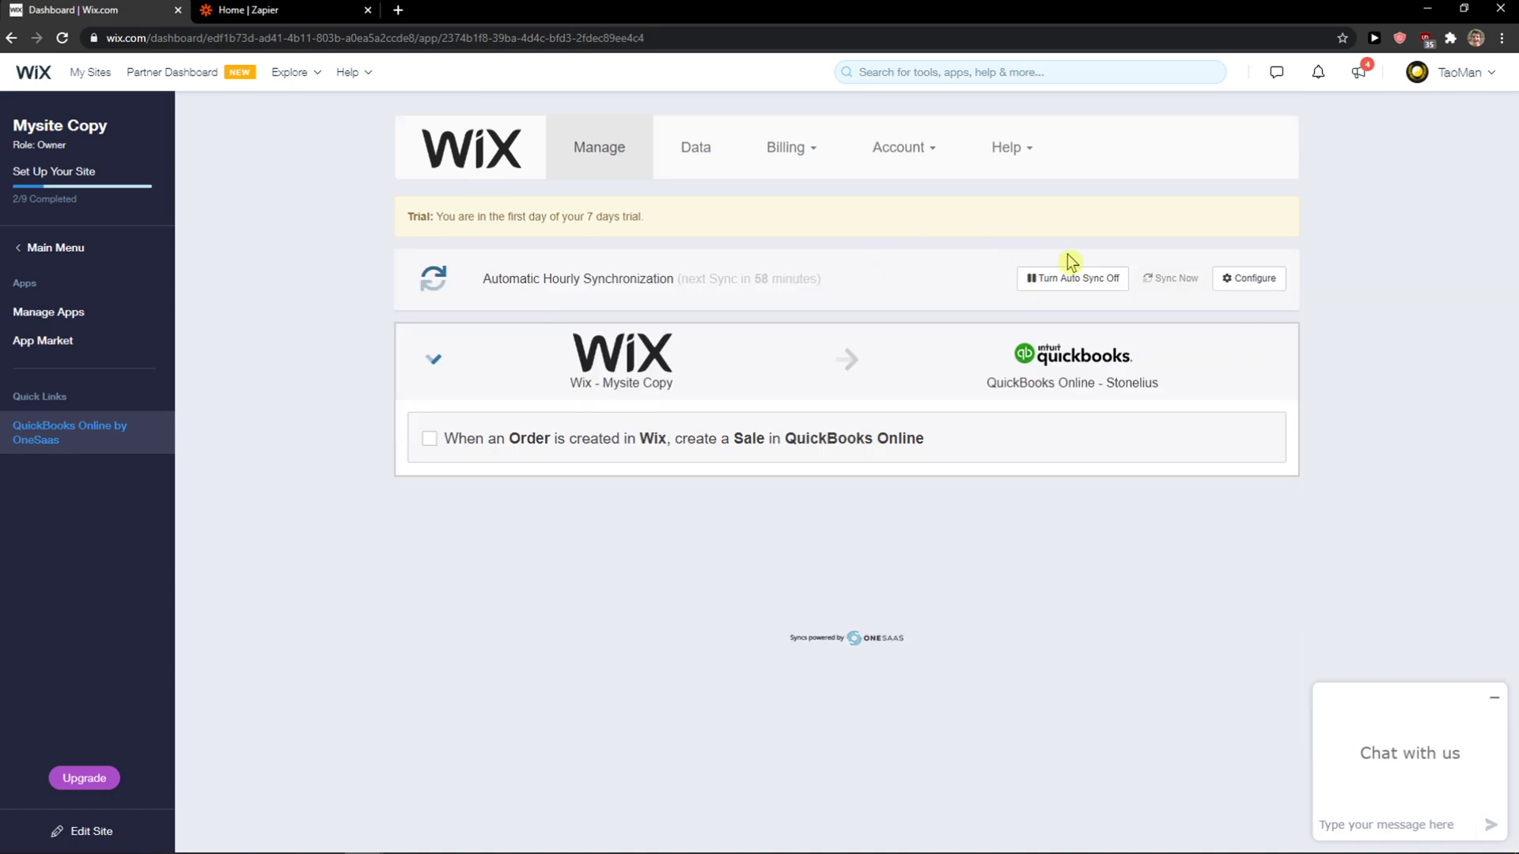
click(706, 173)
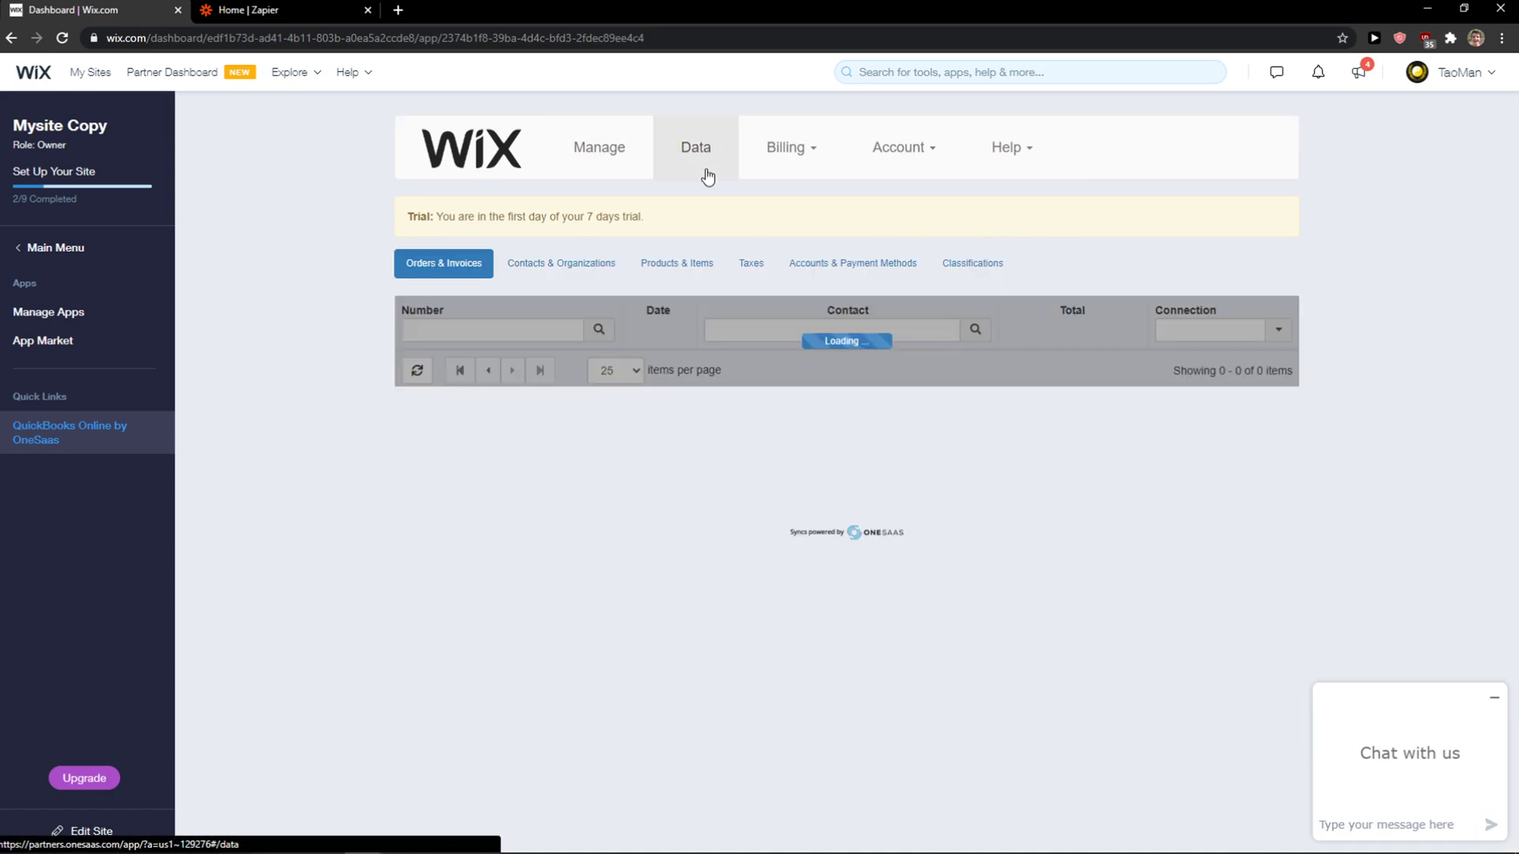
click(812, 140)
click(585, 151)
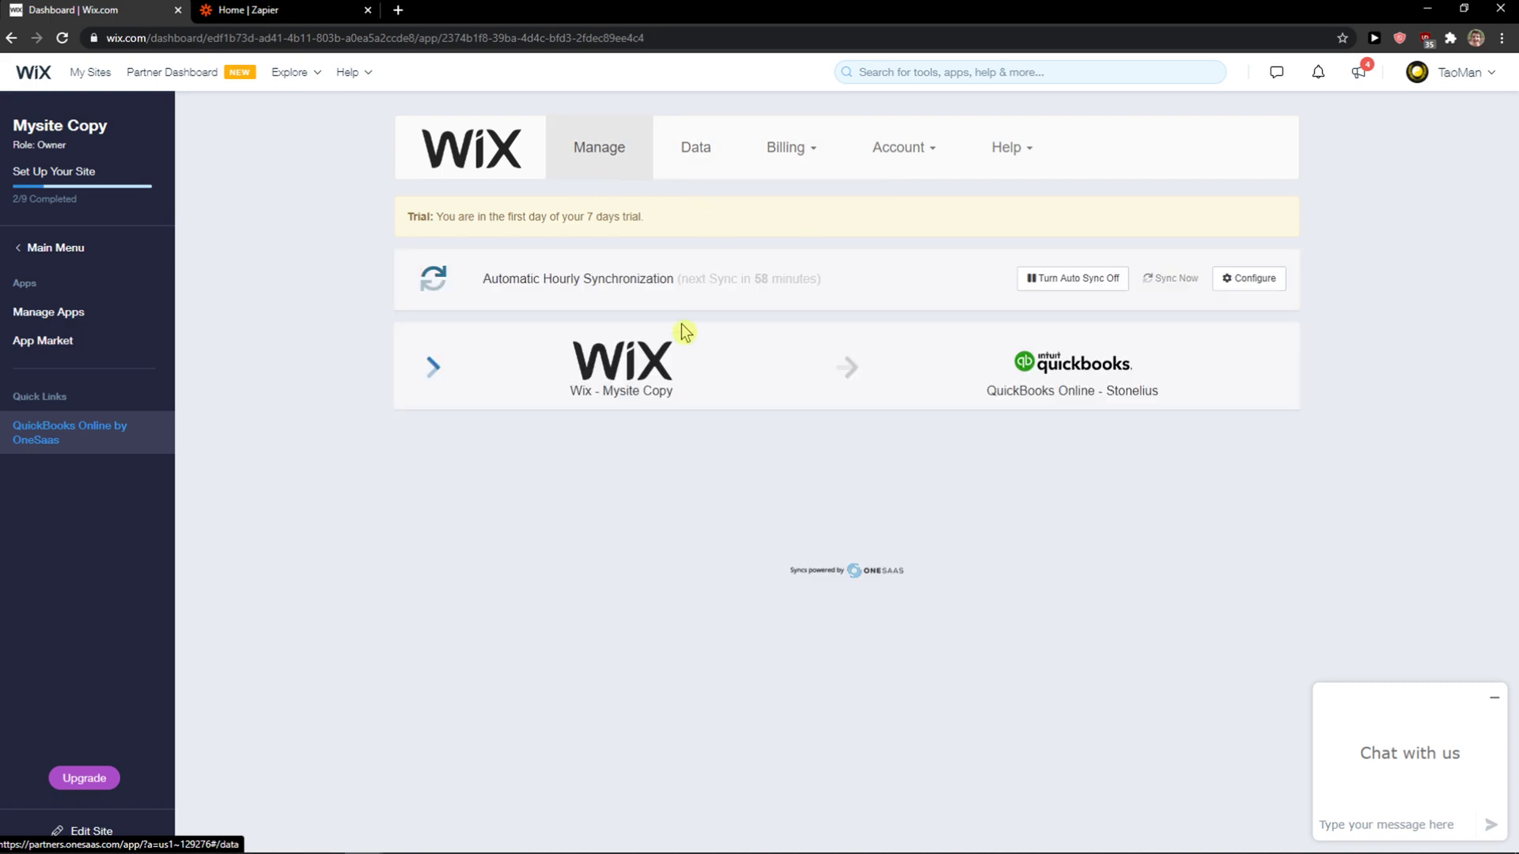
- Re-enable the order-to-sale workflow, retrieving Store, Events, Bookings and Hotels orders as Sale Invoices
click(682, 330)
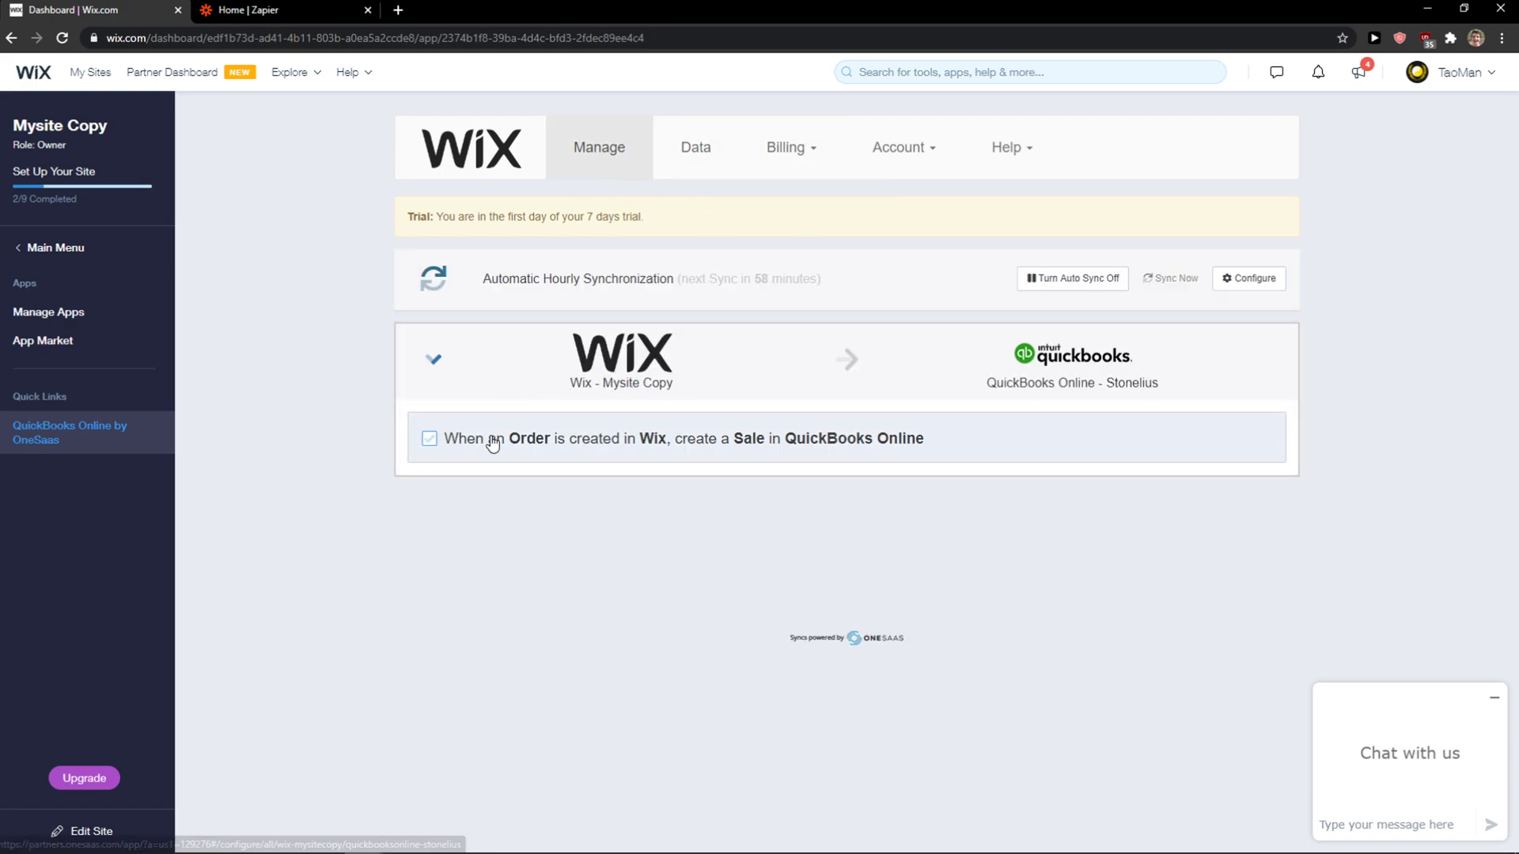
click(492, 440)
scroll(533, 495, down, 7)
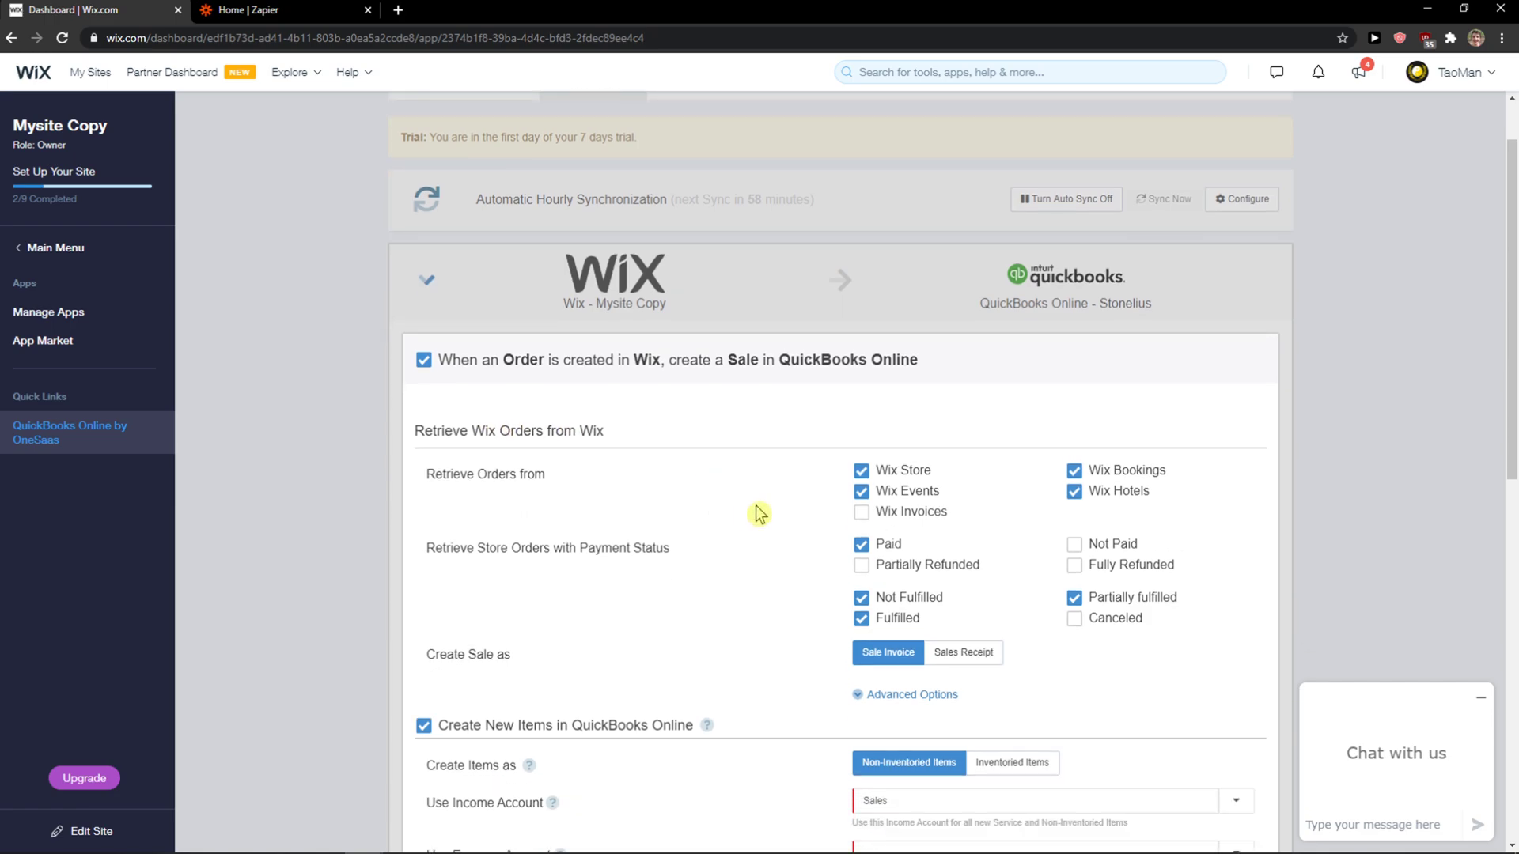
scroll(790, 522, down, 4)
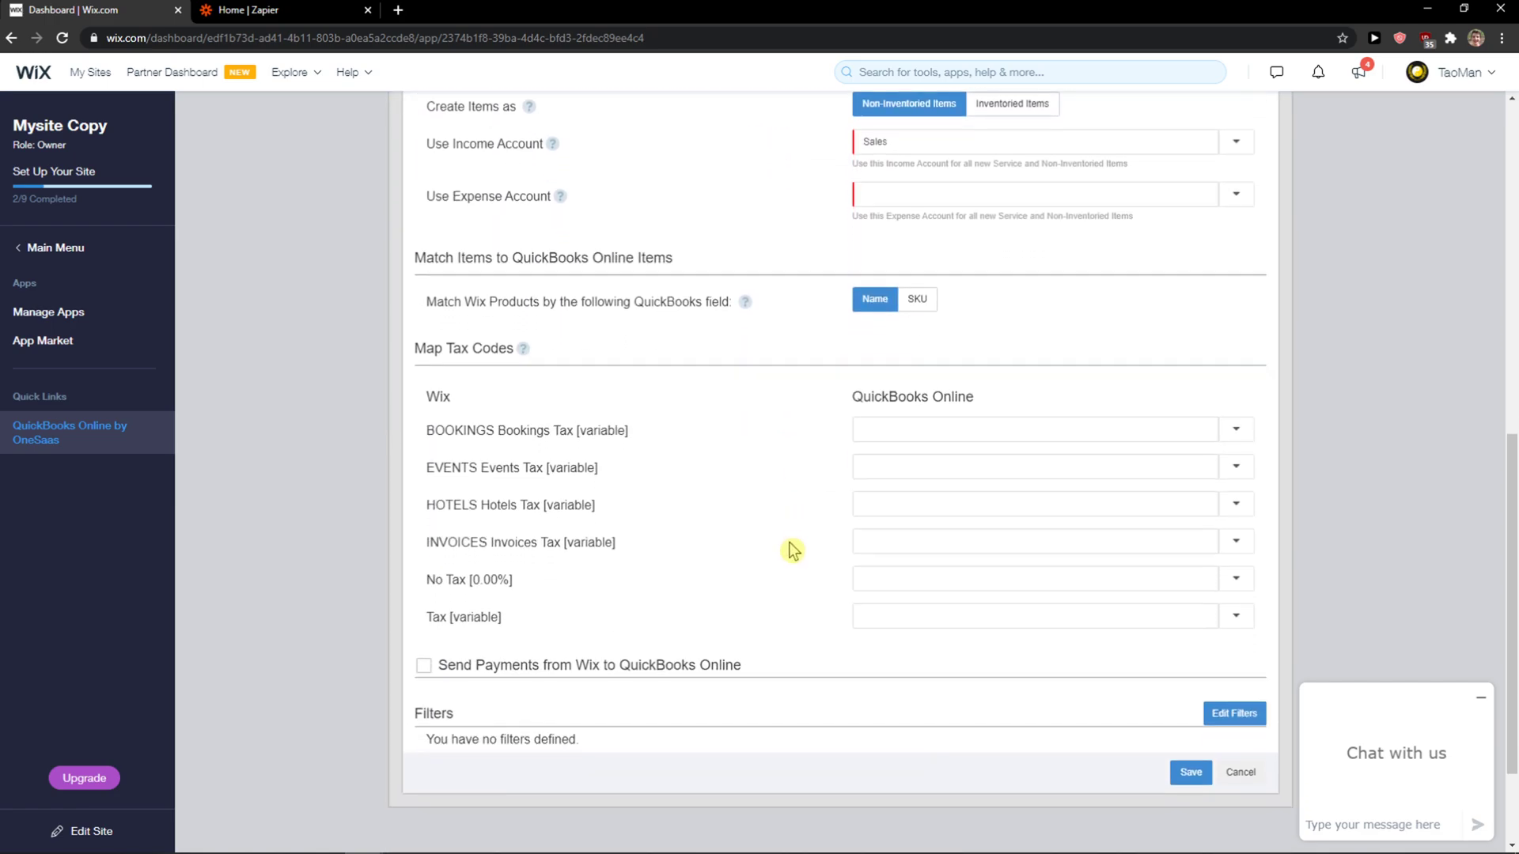
scroll(809, 704, up, 6)
scroll(806, 569, up, 5)
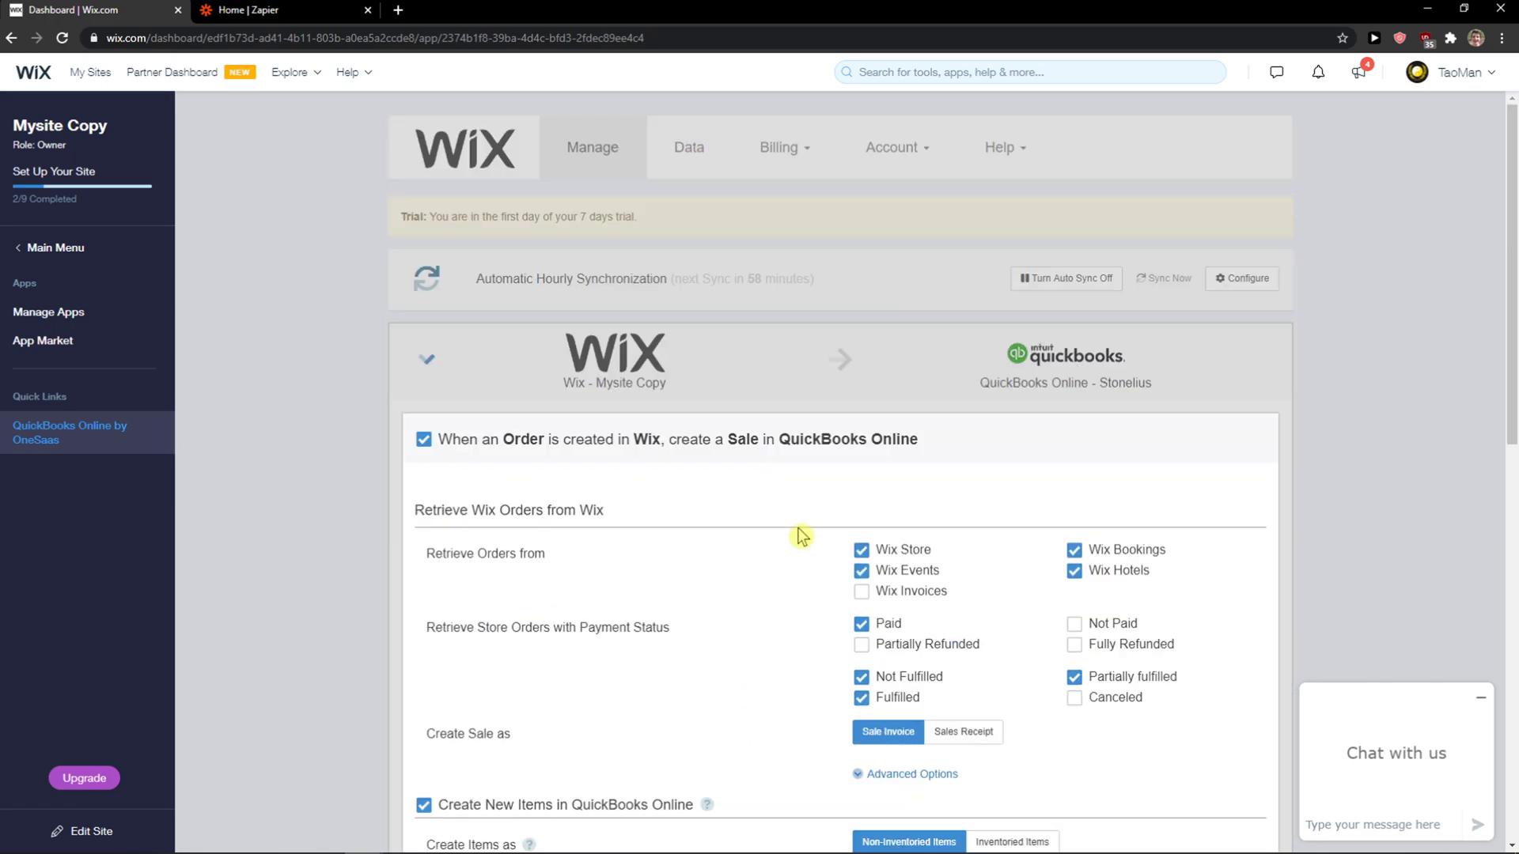
mouse_move(477, 841)
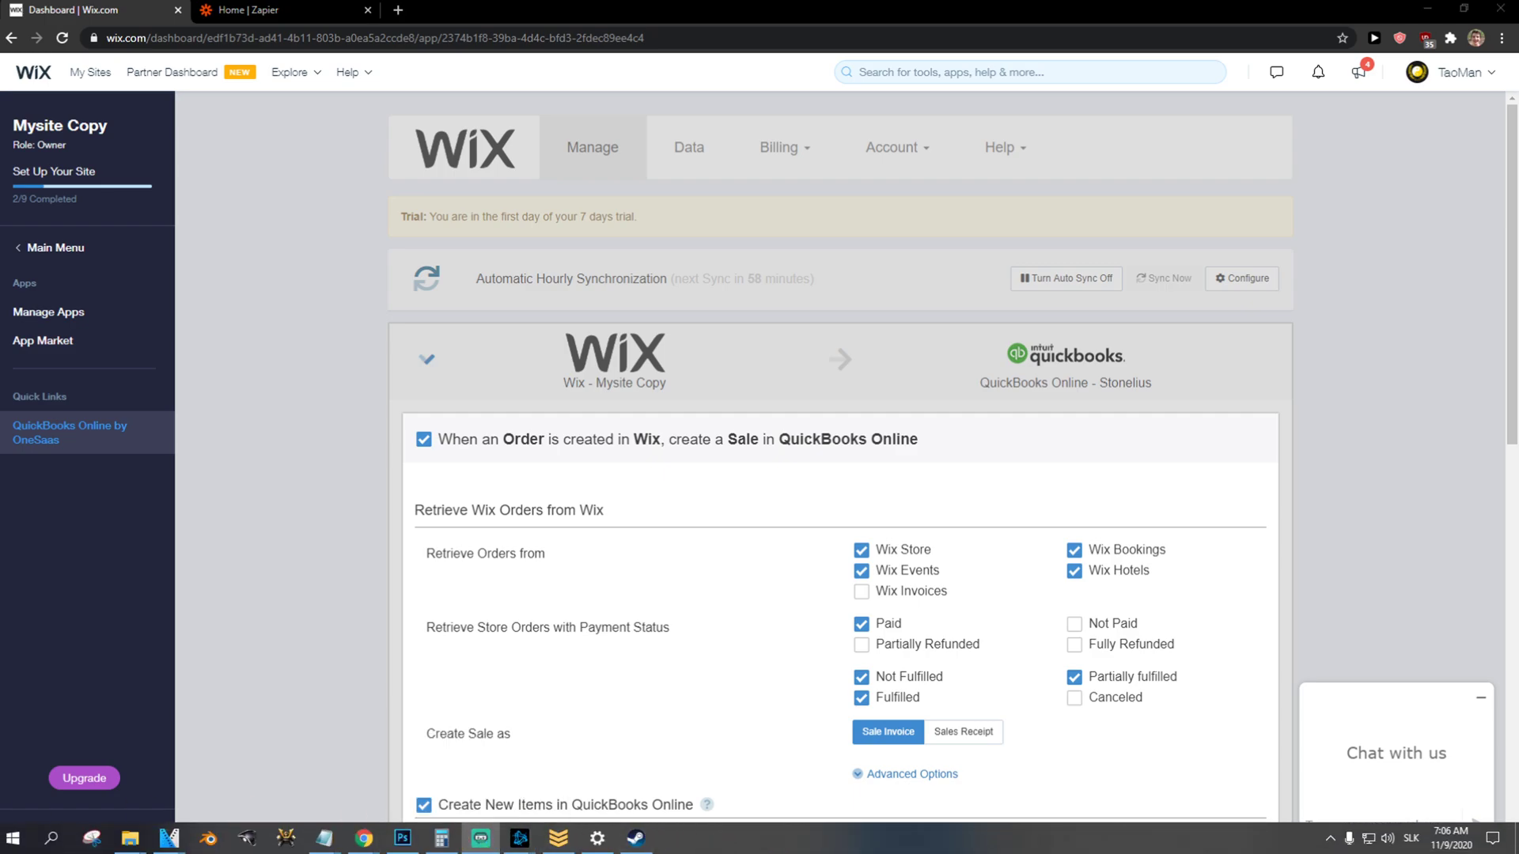